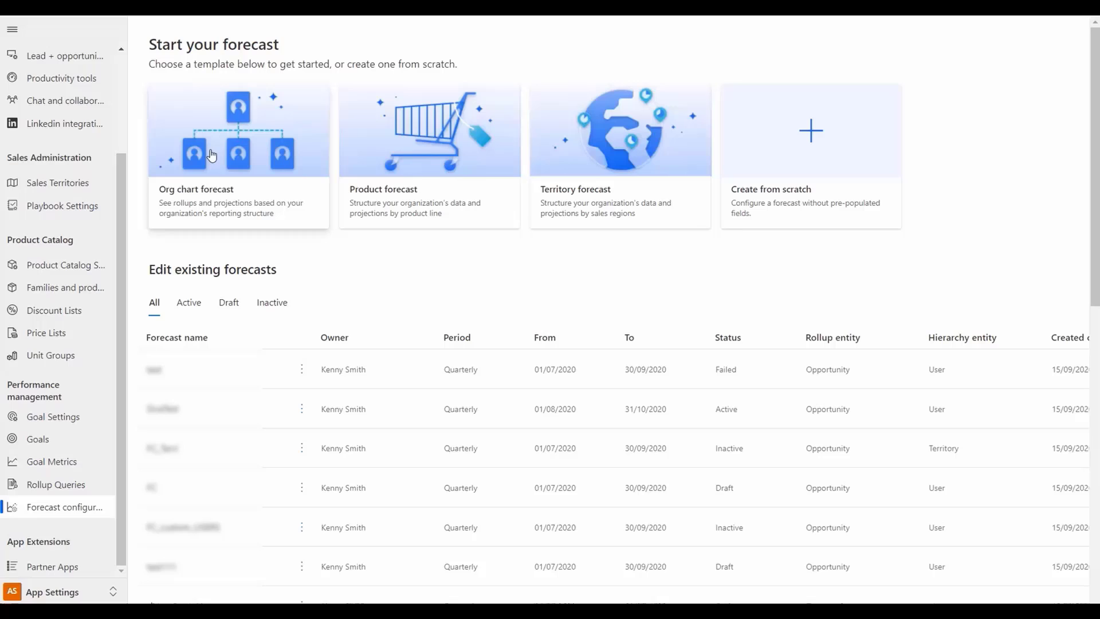
- Start a from-scratch forecast named 'Product Forecast FY2021'
left_click(810, 137)
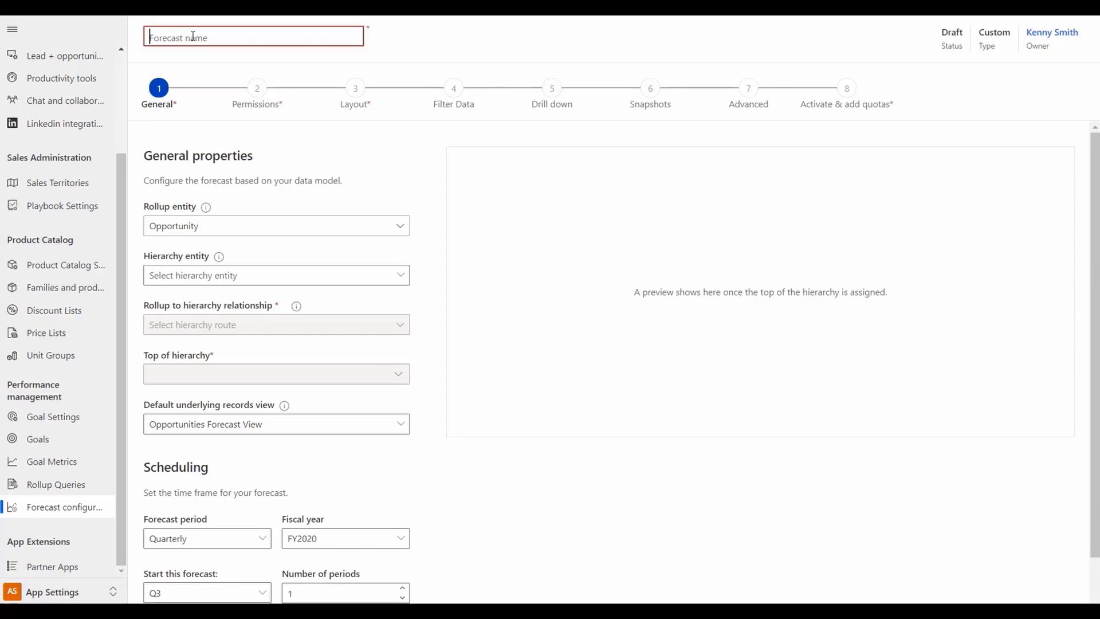
type("Product F")
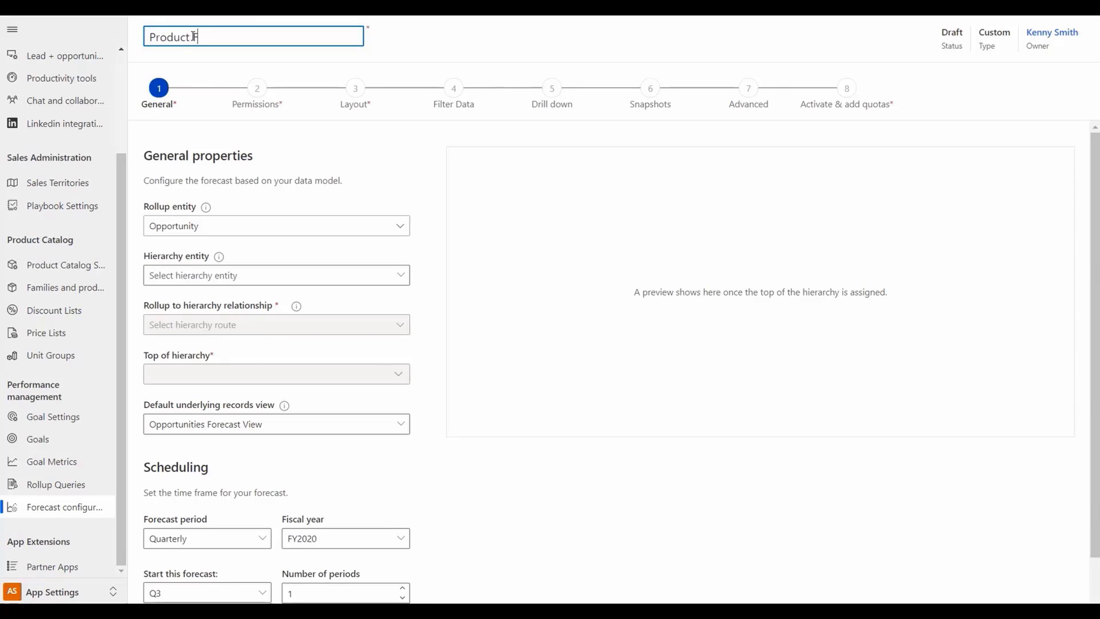
type("orecast FY2021")
left_click(345, 160)
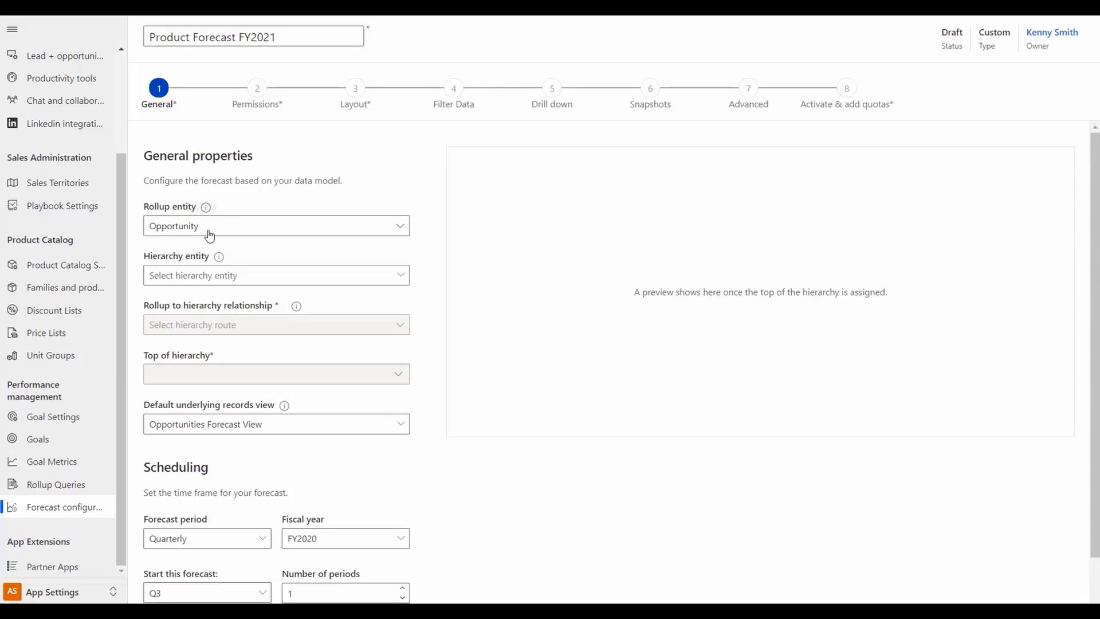
- Begin searching the rollup entity list for Opportunity Product
left_click(209, 231)
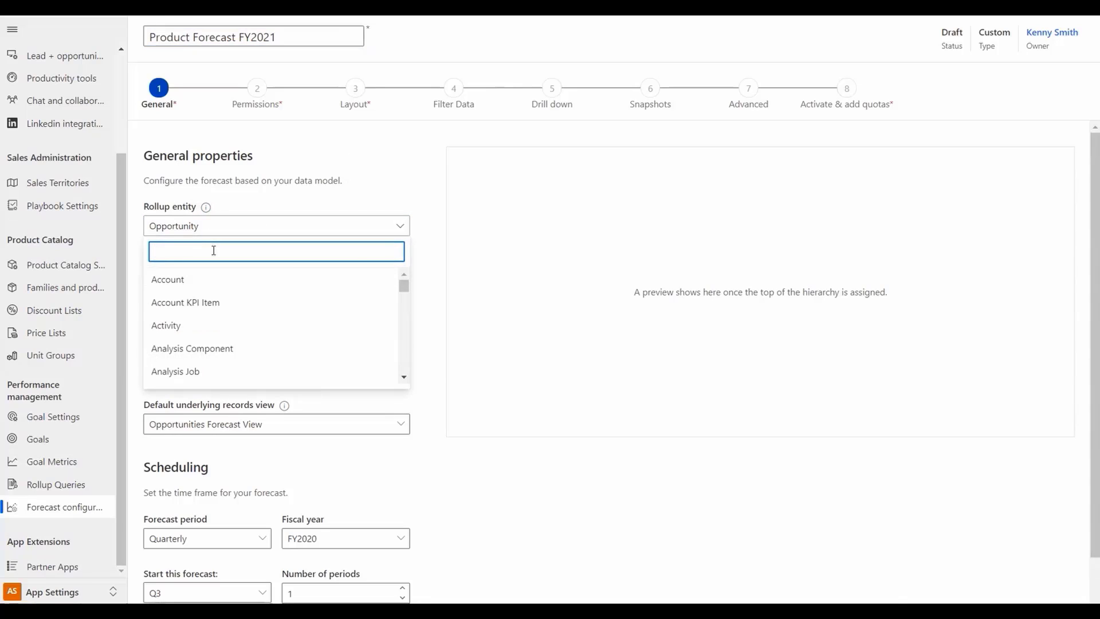
type("opportunity")
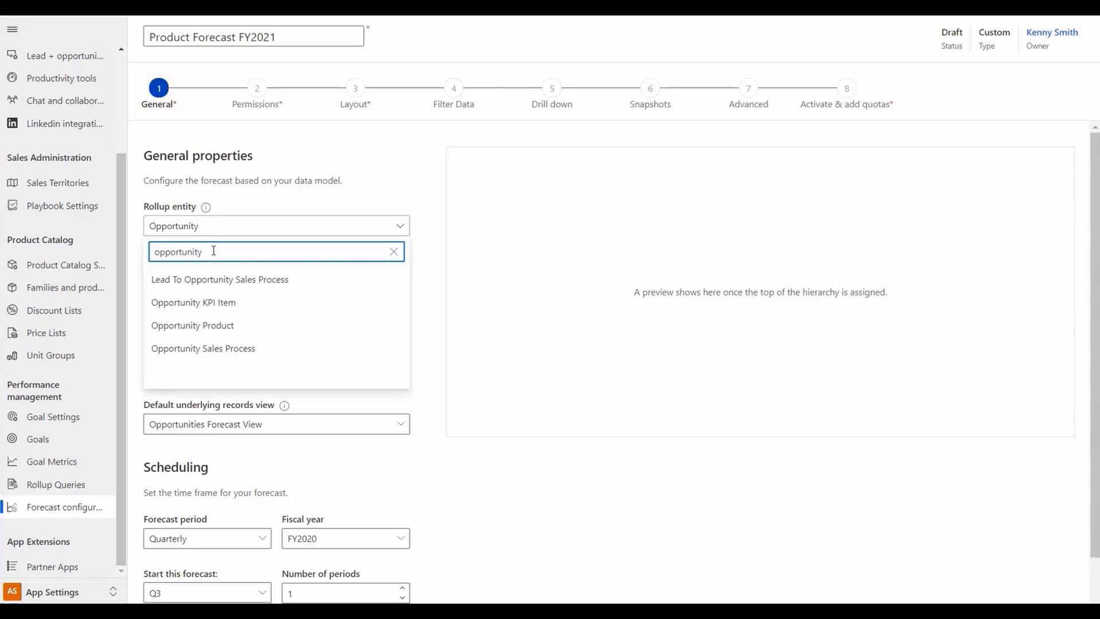
type(" s")
key("BackSpace")
- Use Opportunity Product rollup and Product hierarchy via Existing Product (Product), topped by Beverage
type("pro")
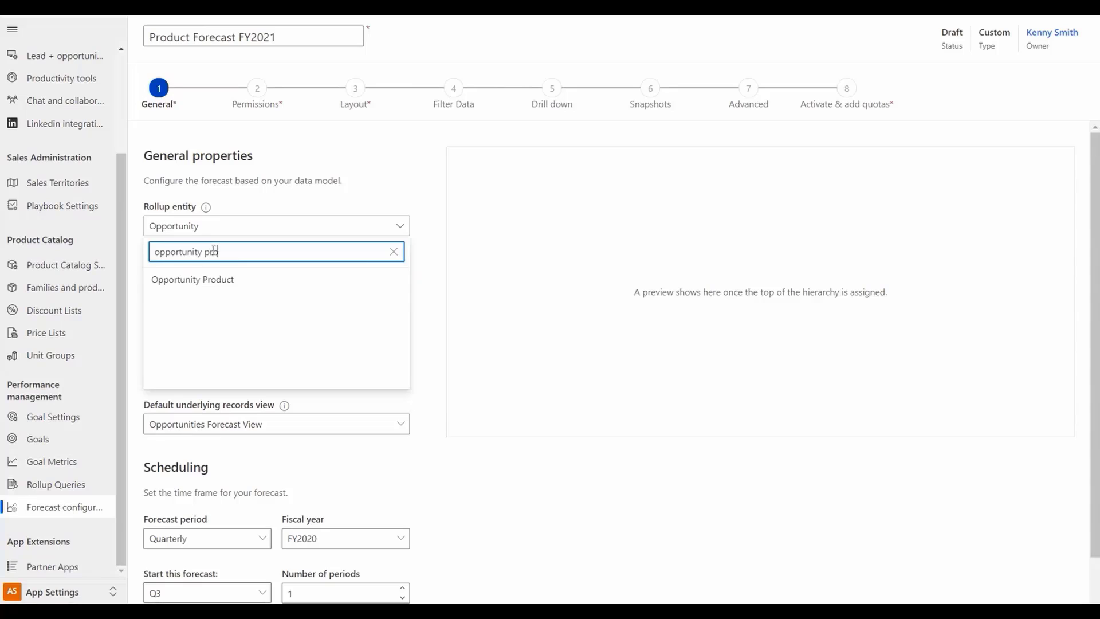
left_click(216, 281)
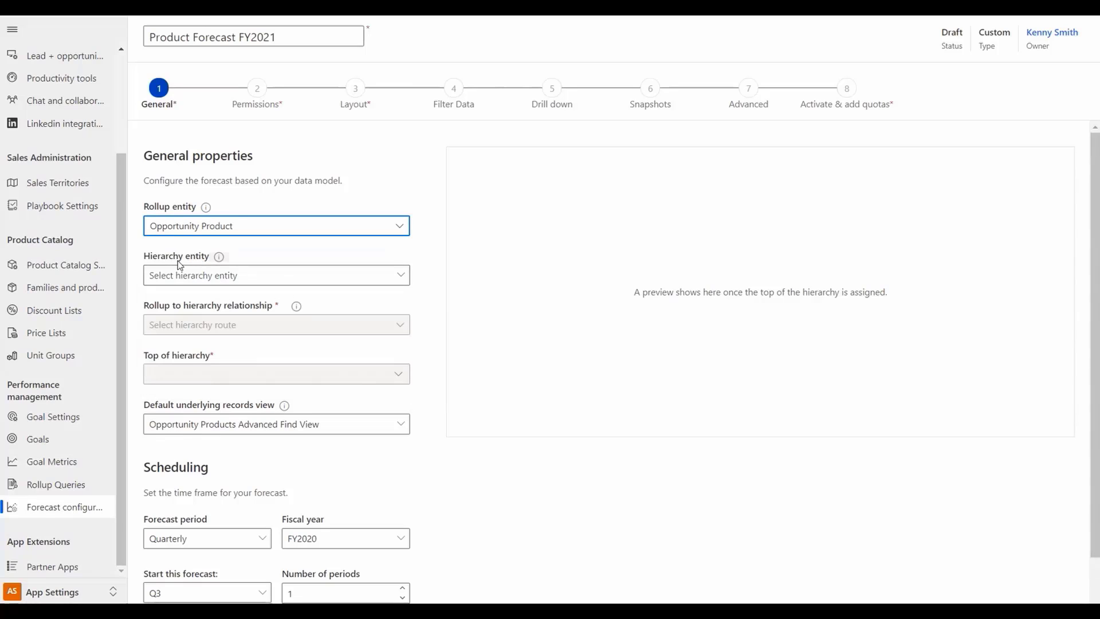
left_click(225, 277)
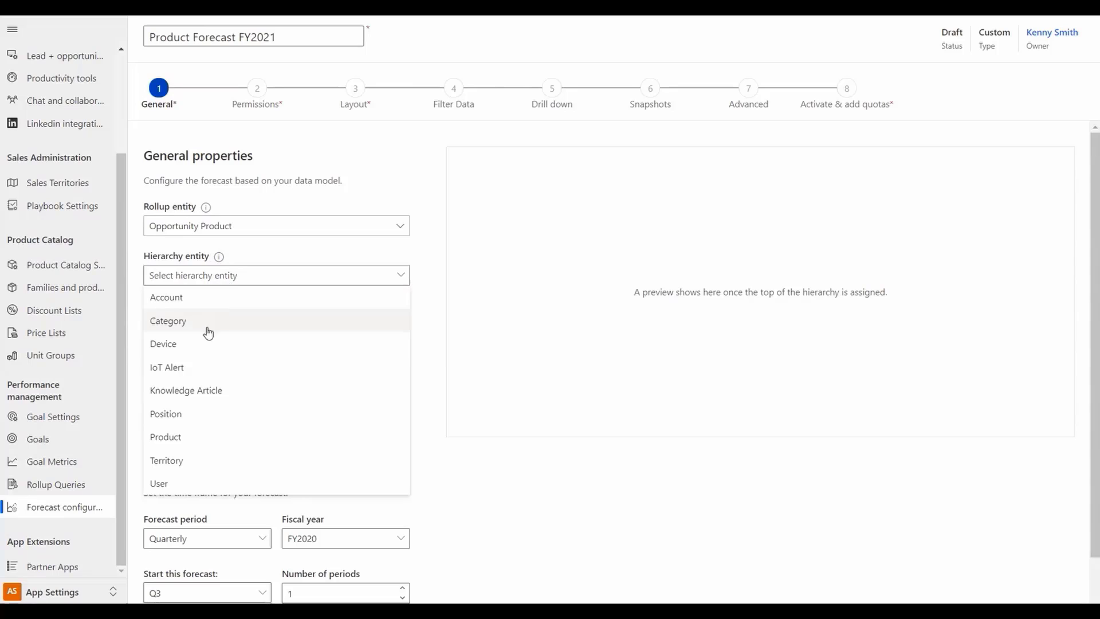
left_click(172, 438)
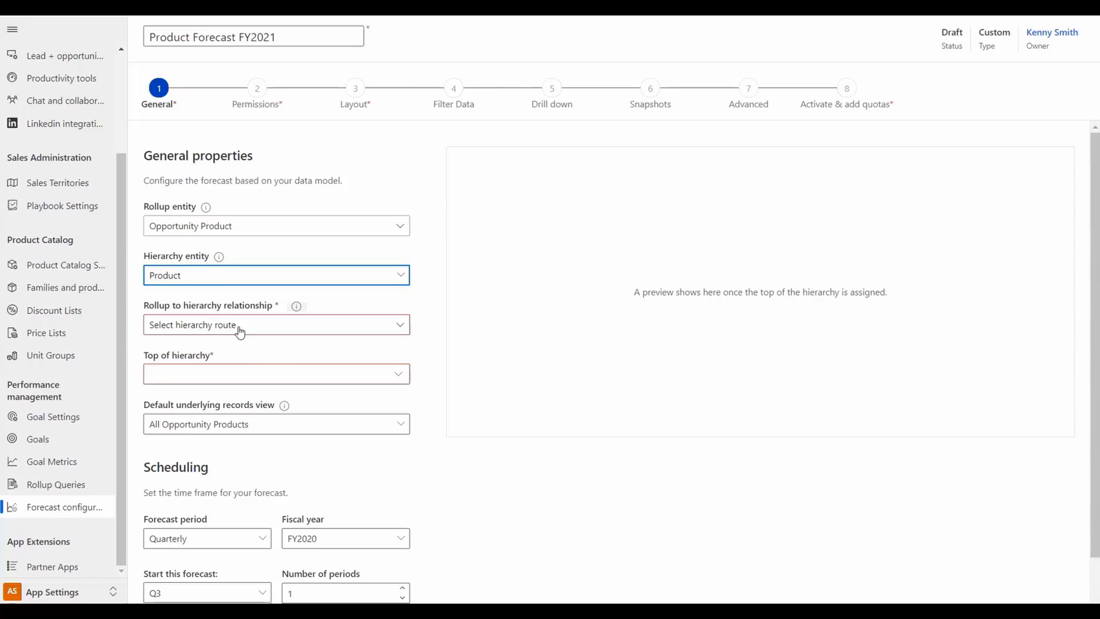
left_click(196, 325)
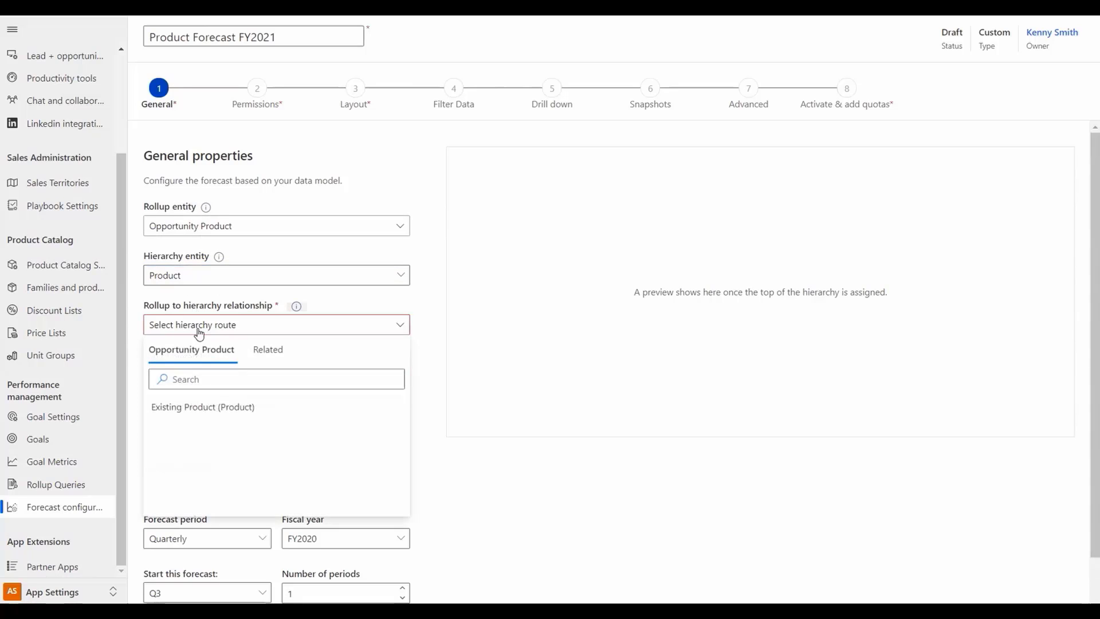
left_click(197, 406)
left_click(209, 376)
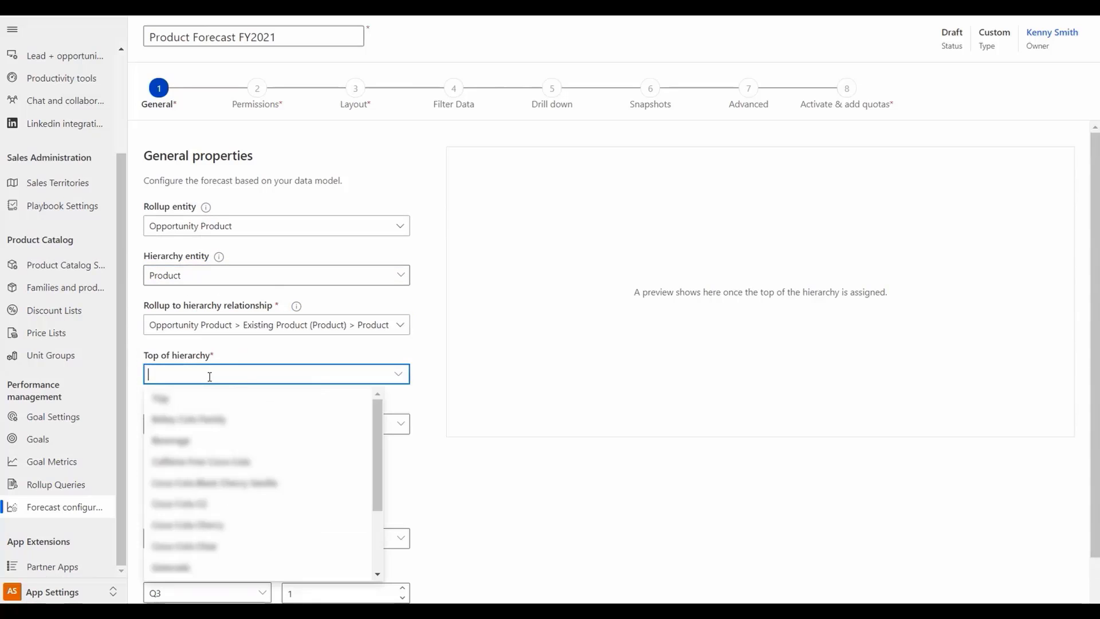
left_click(191, 434)
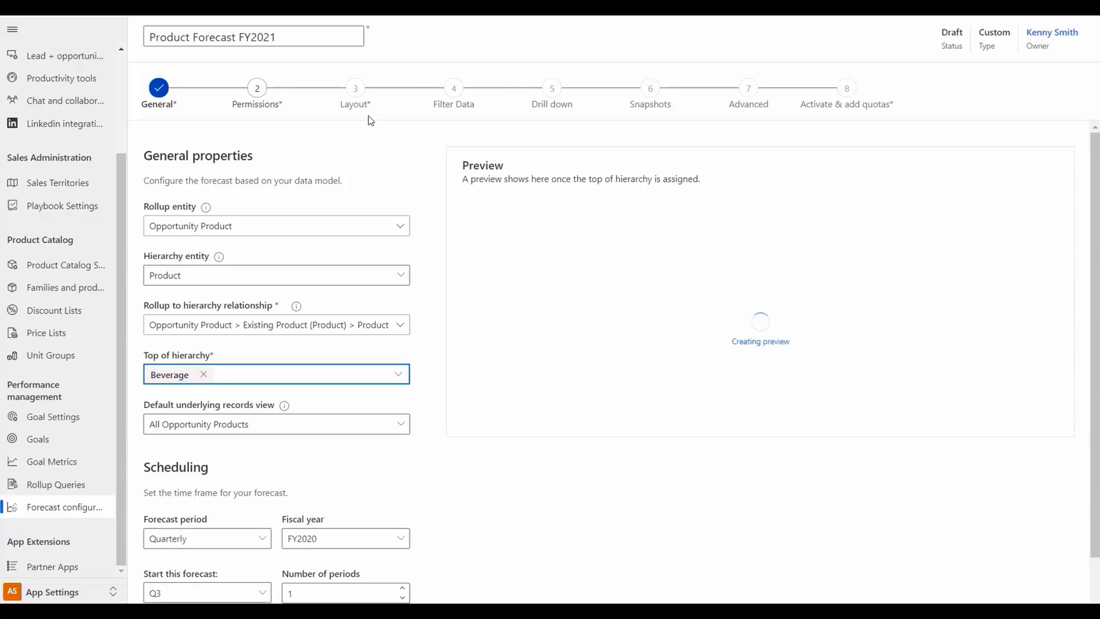
- Expand Kako Cola Family in the sample forecast and list its Won records
left_click(394, 131)
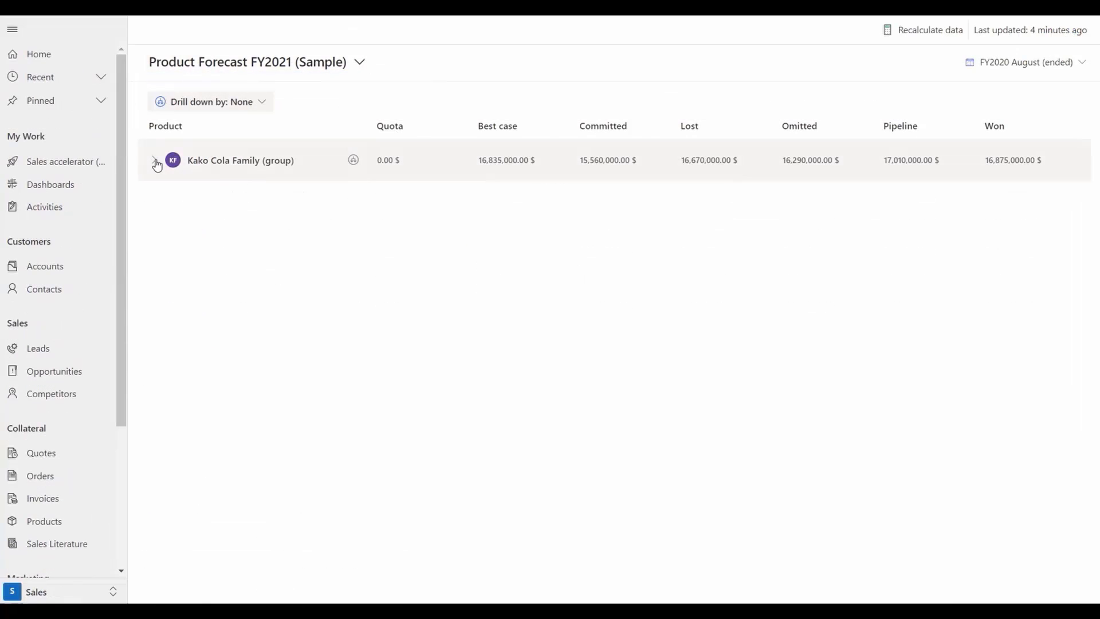
left_click(155, 162)
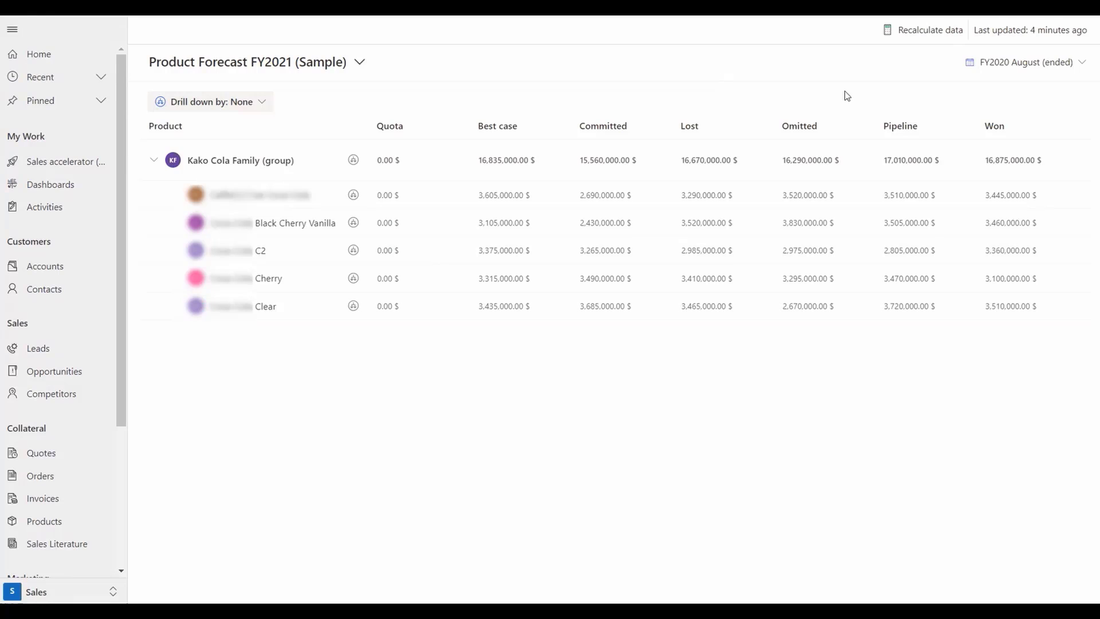
left_click(1003, 167)
- Group the won records by Opportunity and expand one opportunity's product lines
left_click(1060, 380)
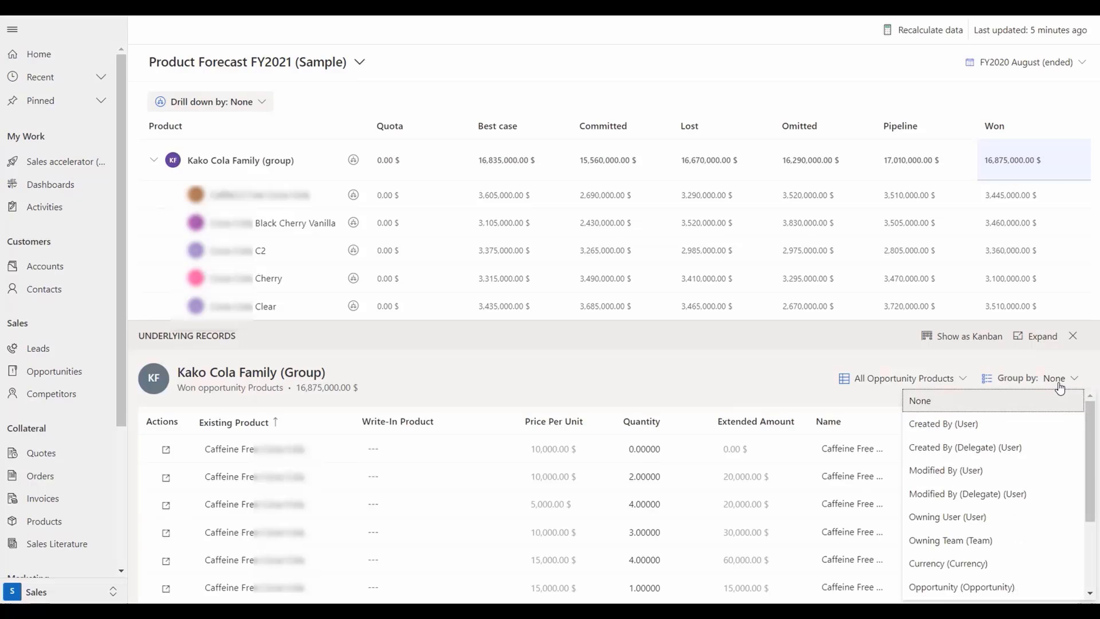
scroll(1094, 473, "down", 3)
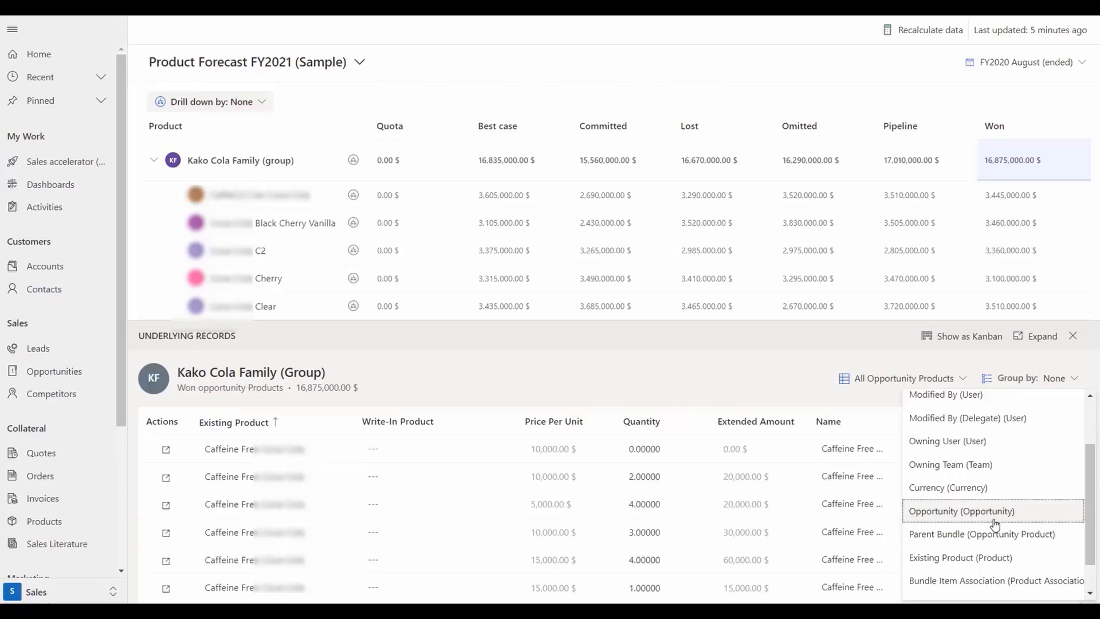
left_click(973, 518)
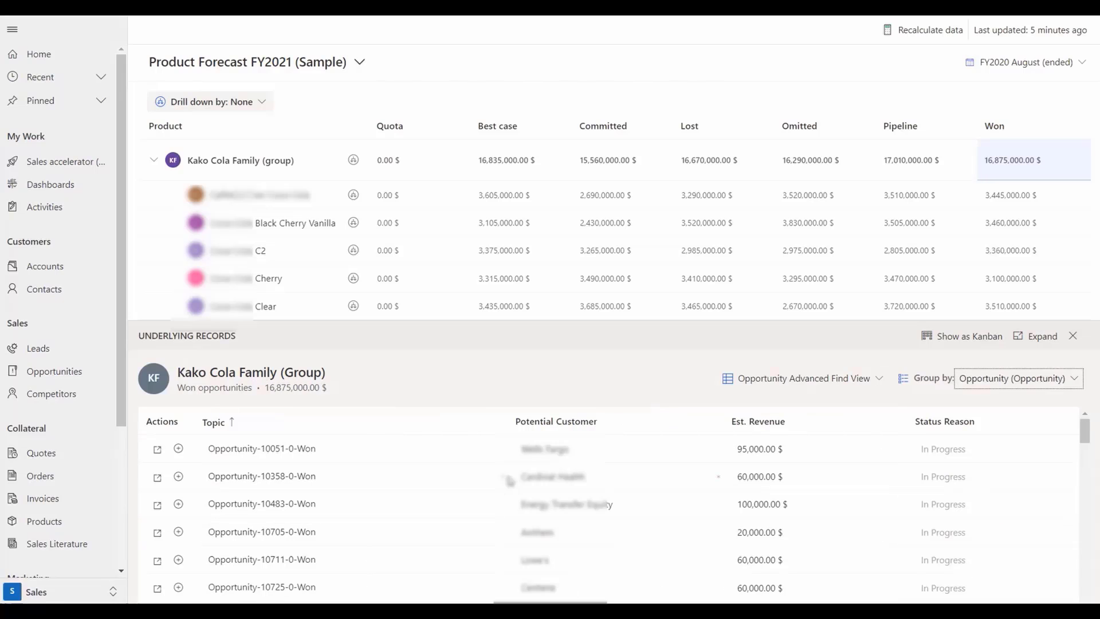
scroll(511, 501, "down", 3)
scroll(511, 502, "up", 3)
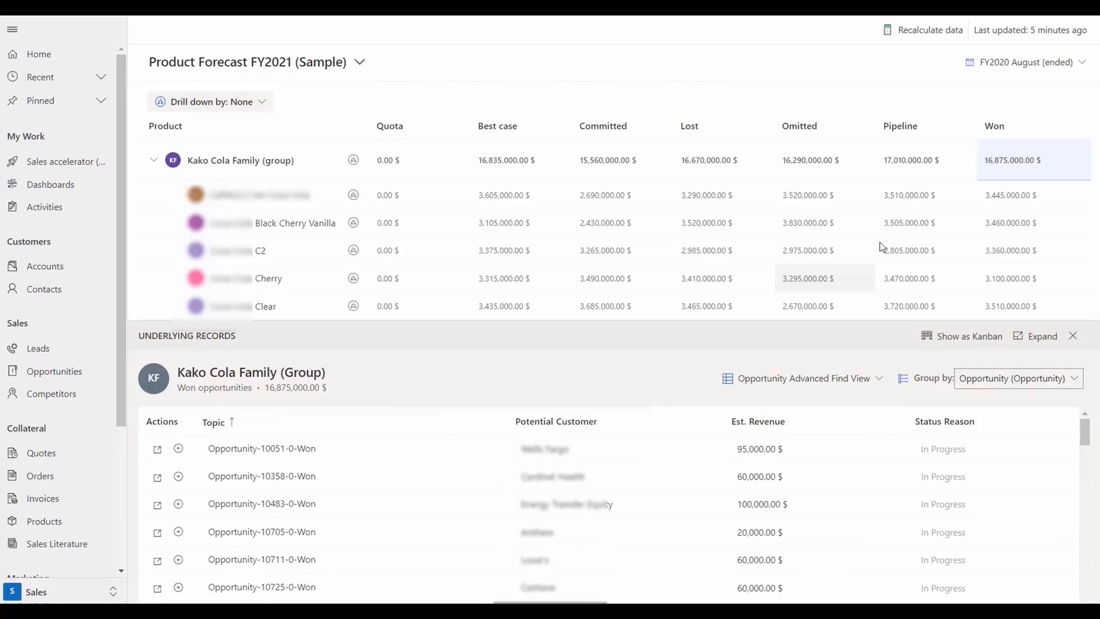
left_click(178, 449)
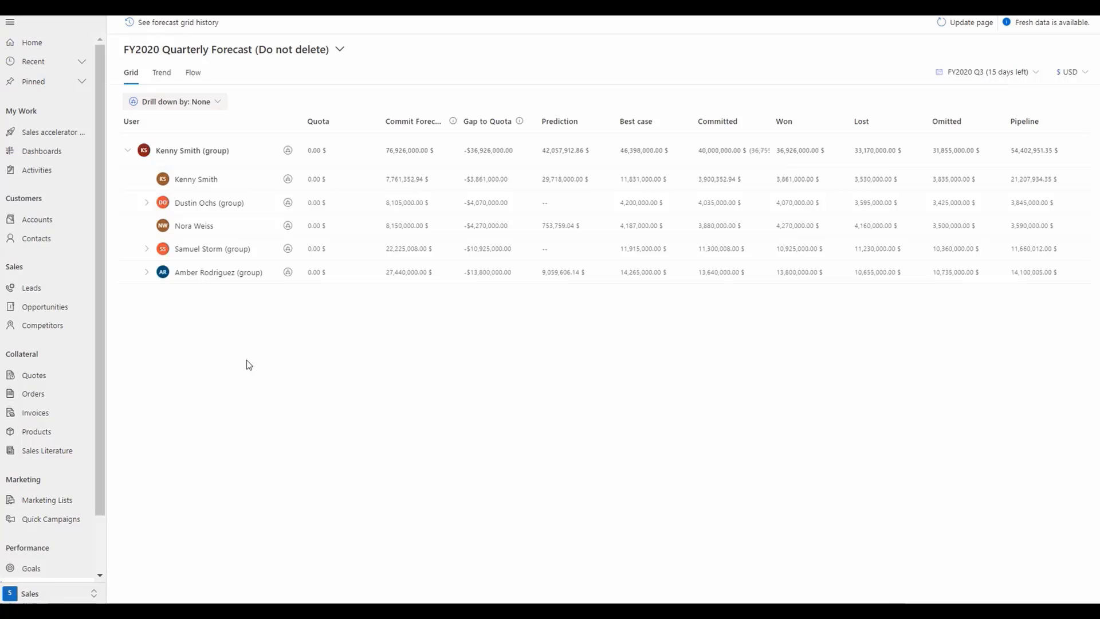
left_click(213, 105)
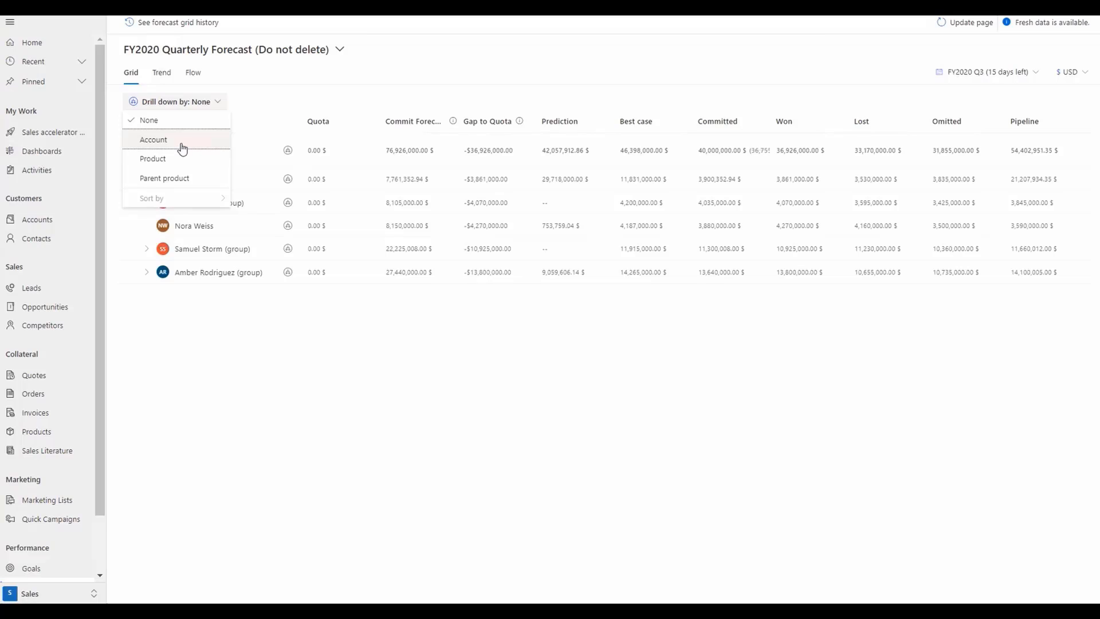
left_click(182, 147)
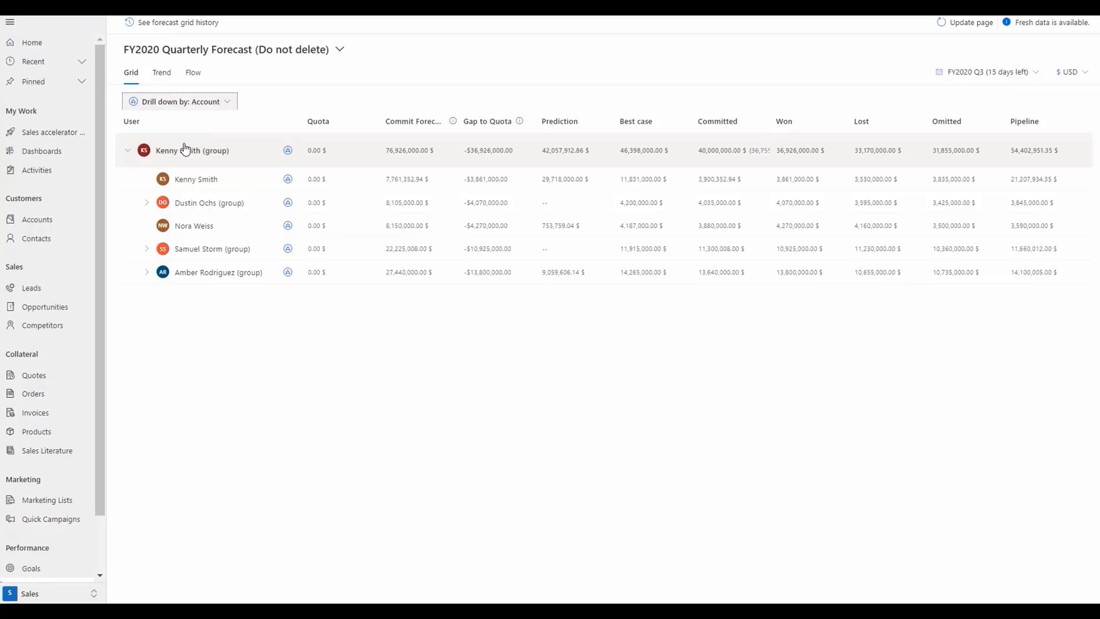
left_click(287, 227)
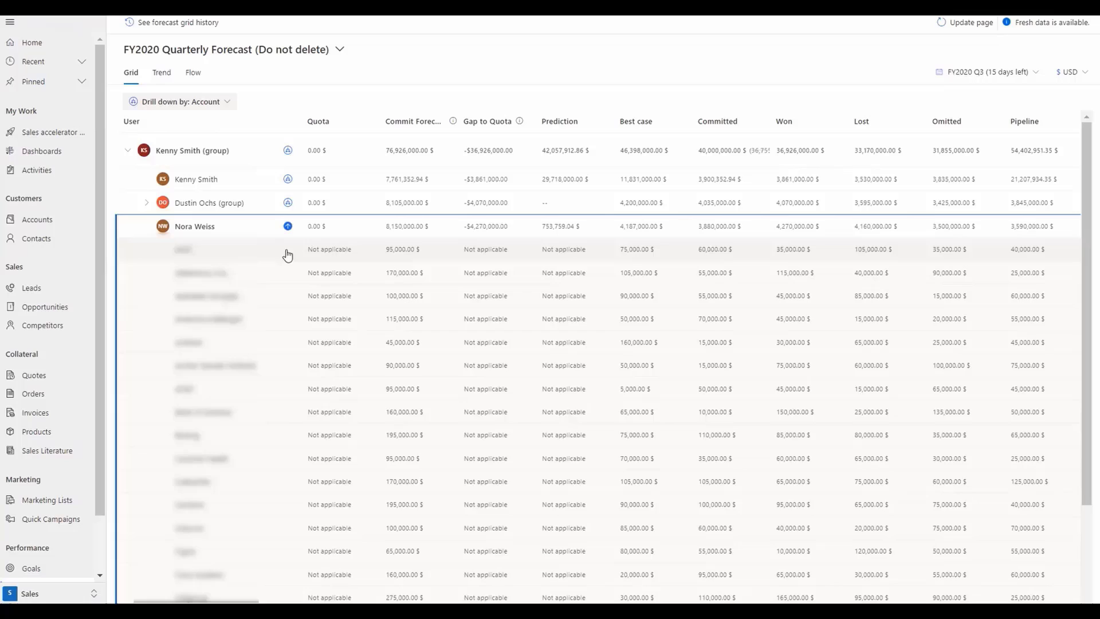
- Switch the drill-down to Parent product, splitting Nora Weiss into Bebsy and Kako Cola Family rows
left_click(287, 226)
left_click(222, 103)
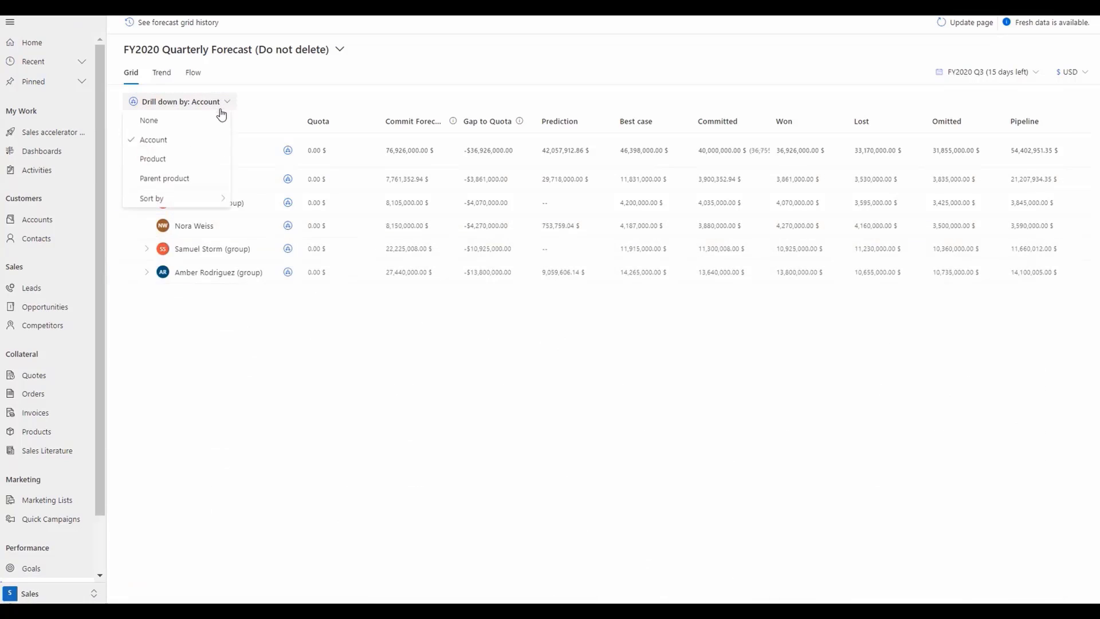
left_click(187, 180)
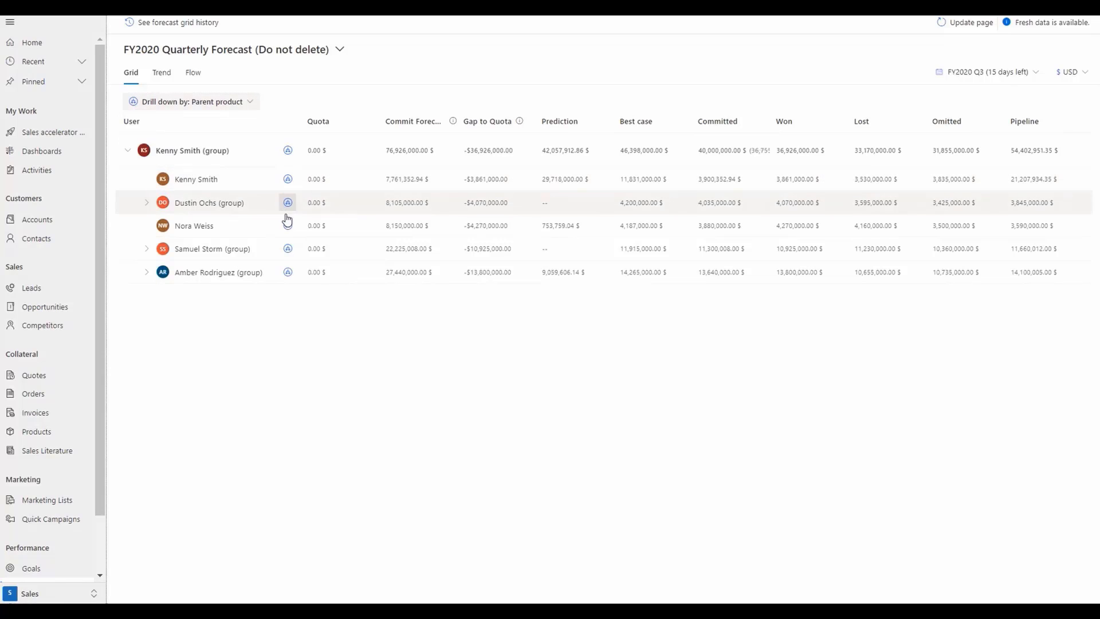
left_click(287, 226)
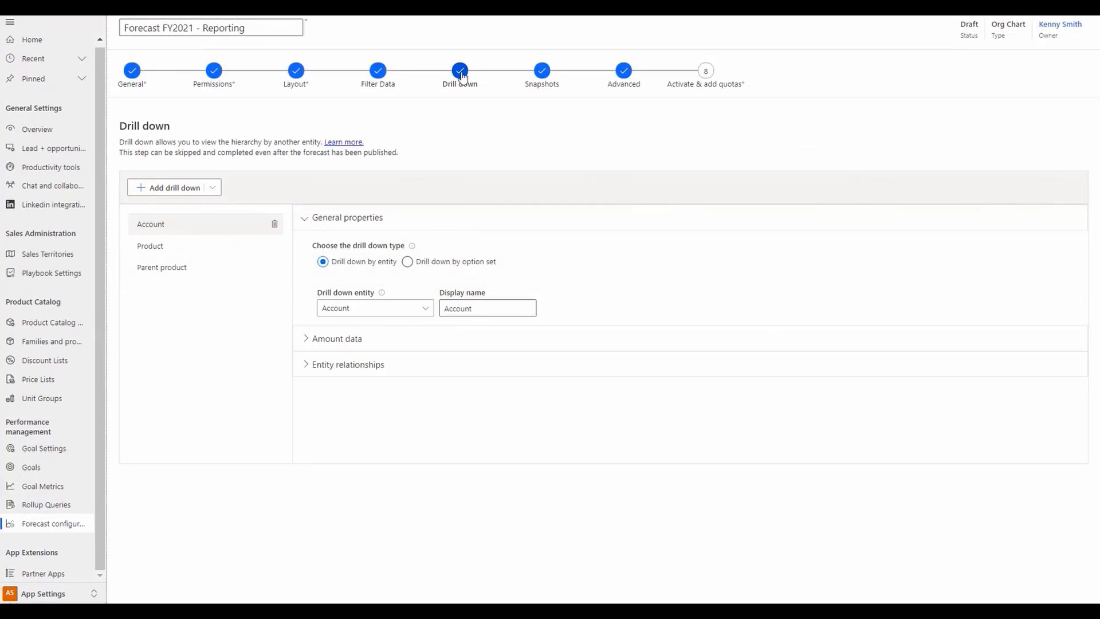
- Inspect the Account drill-down's Opportunity > Account (Account) > Account entity relationship
left_click(212, 188)
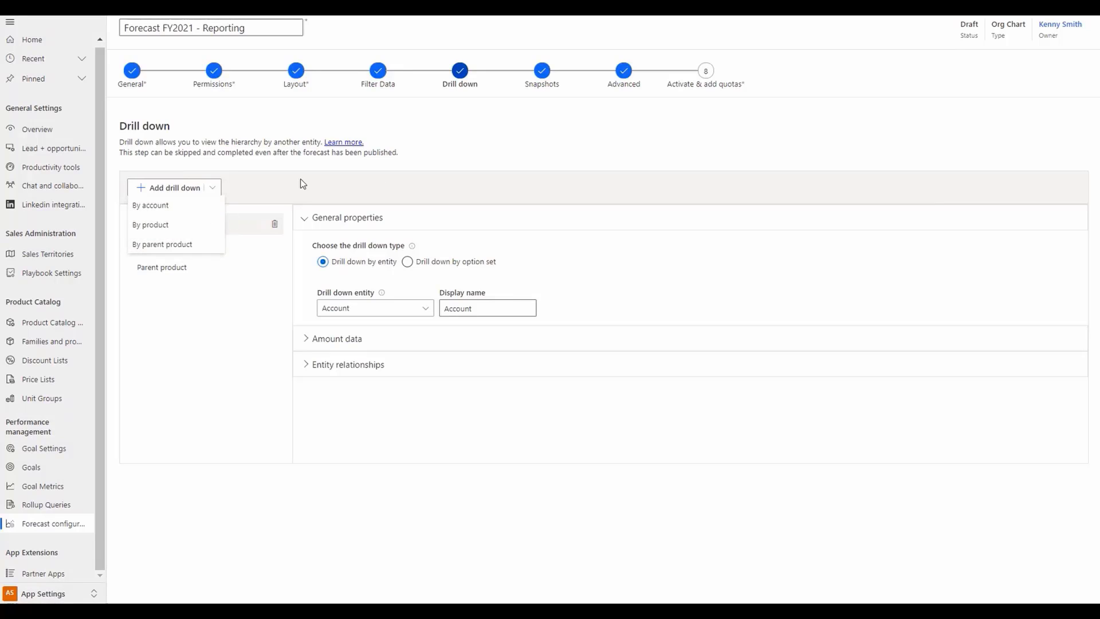
left_click(166, 192)
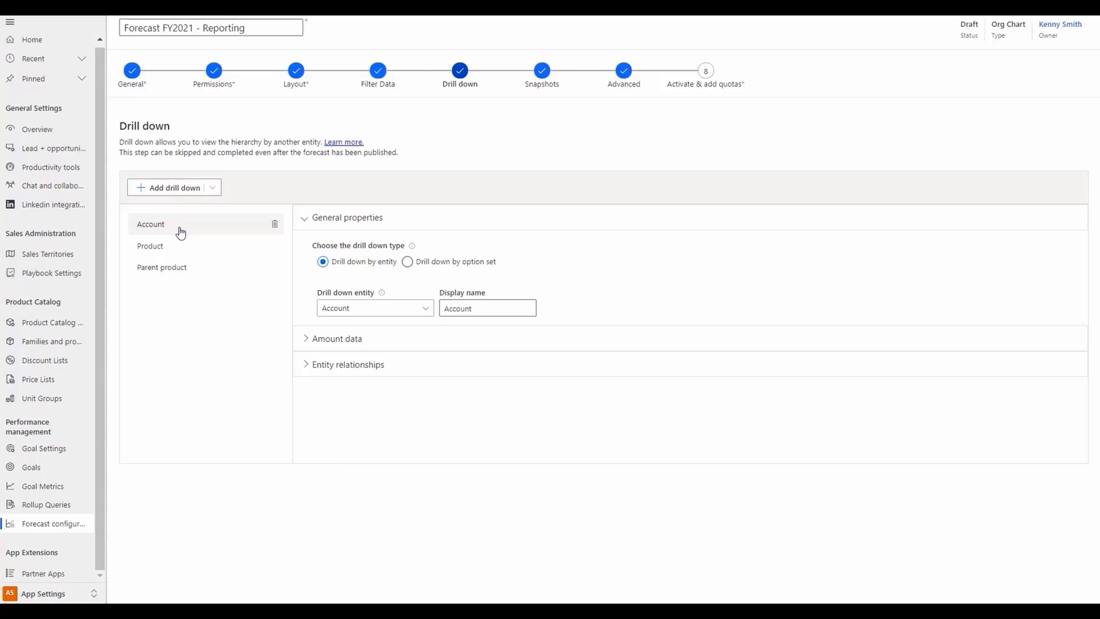
left_click(306, 340)
left_click(307, 341)
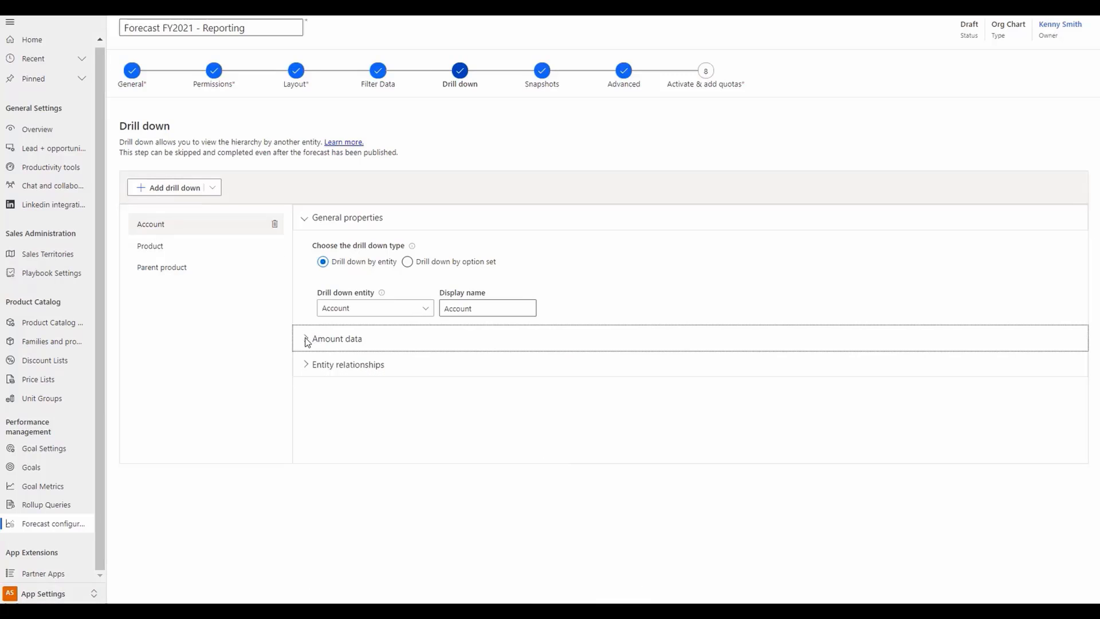
left_click(306, 365)
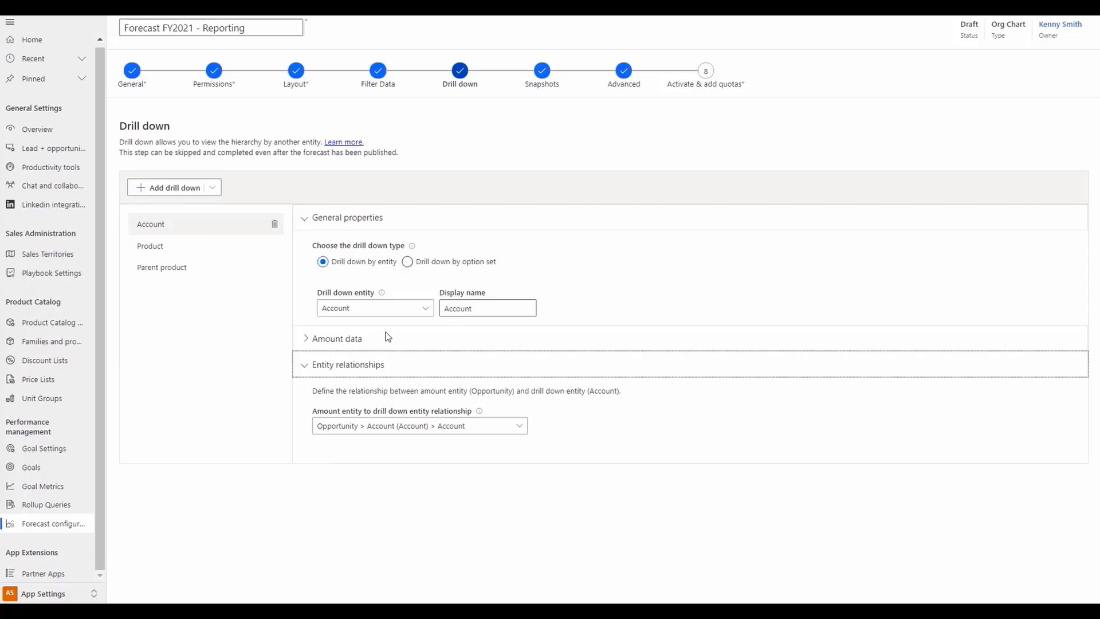
- Add an option-set drill-down on Budget with display name 'Budget'
left_click(163, 193)
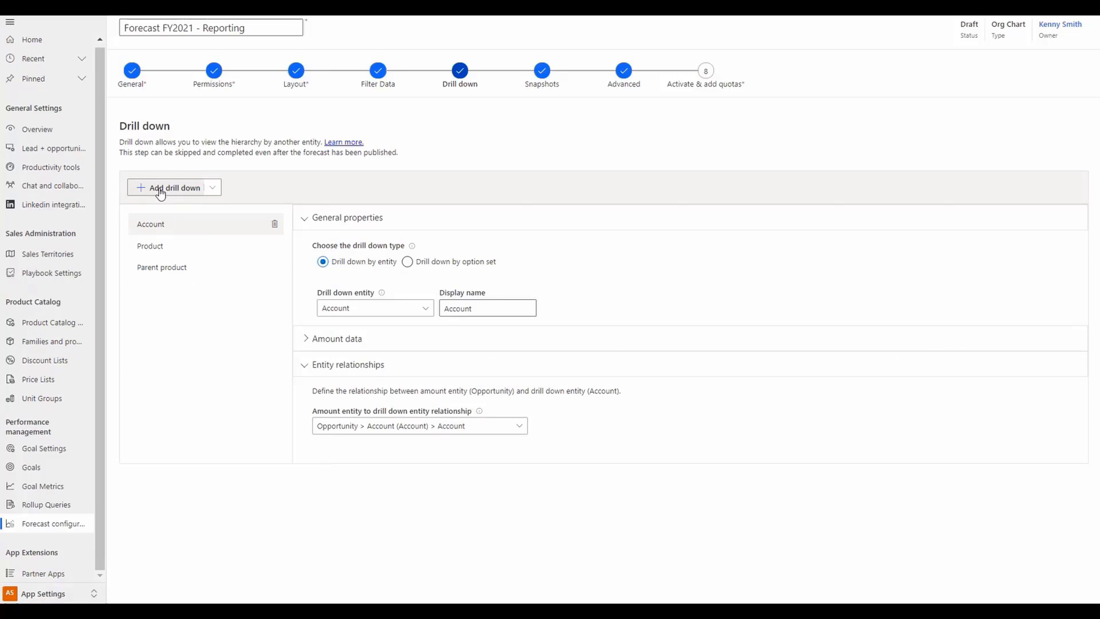
left_click(408, 262)
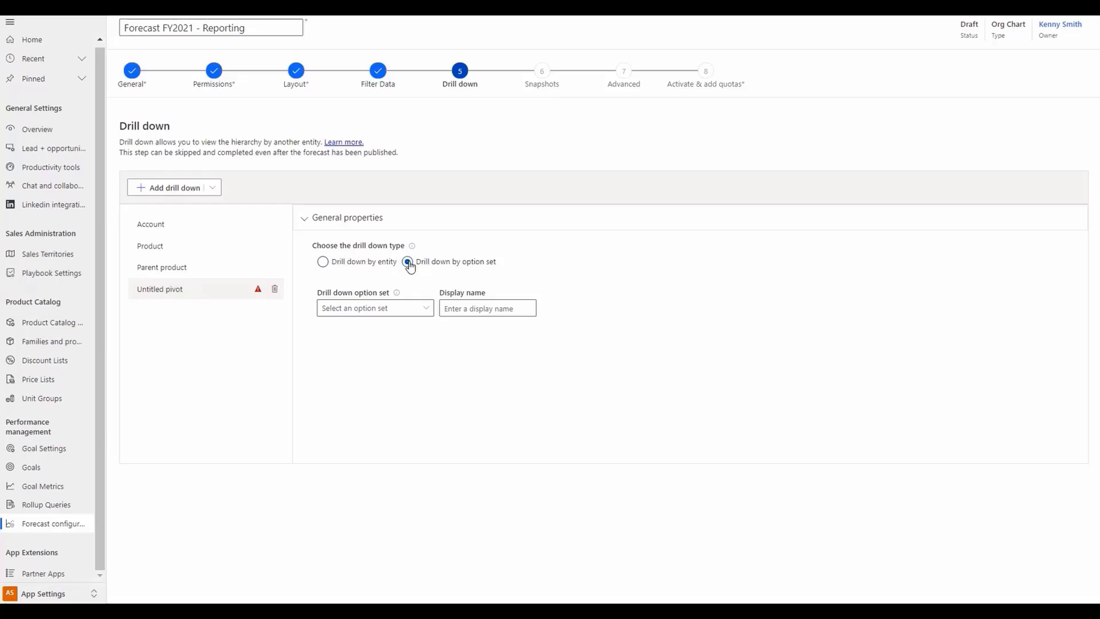
left_click(410, 308)
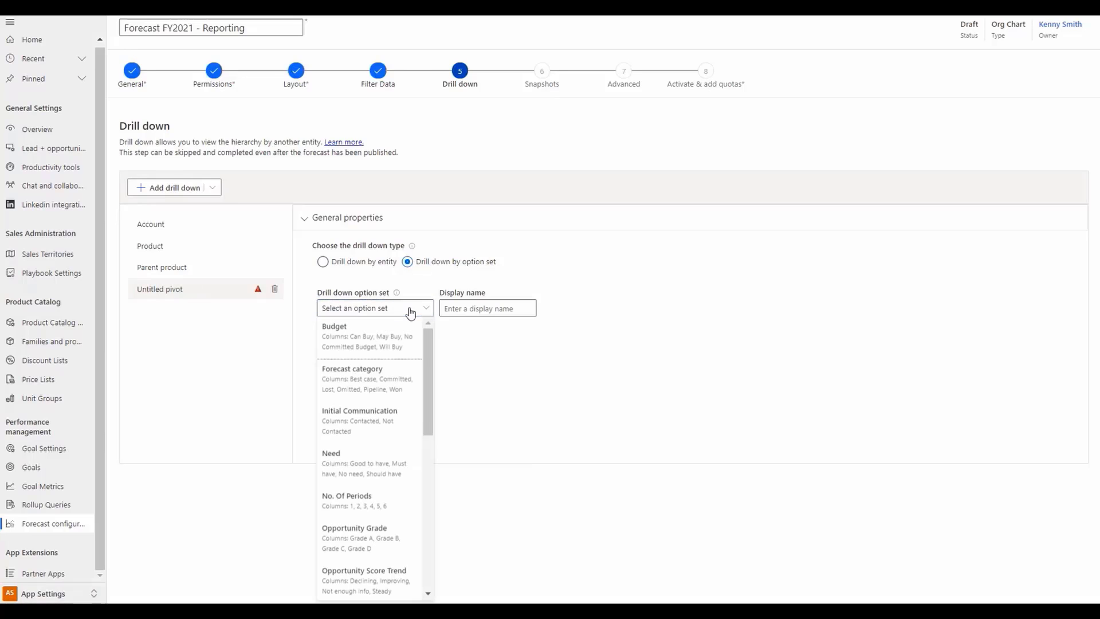
left_click(382, 337)
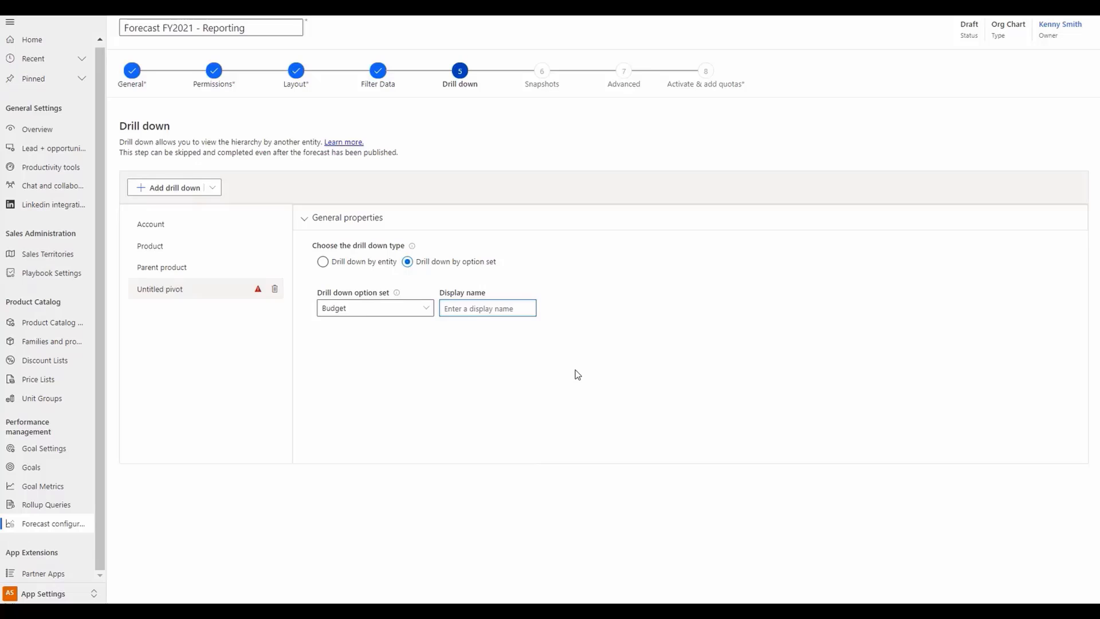
type("Budget")
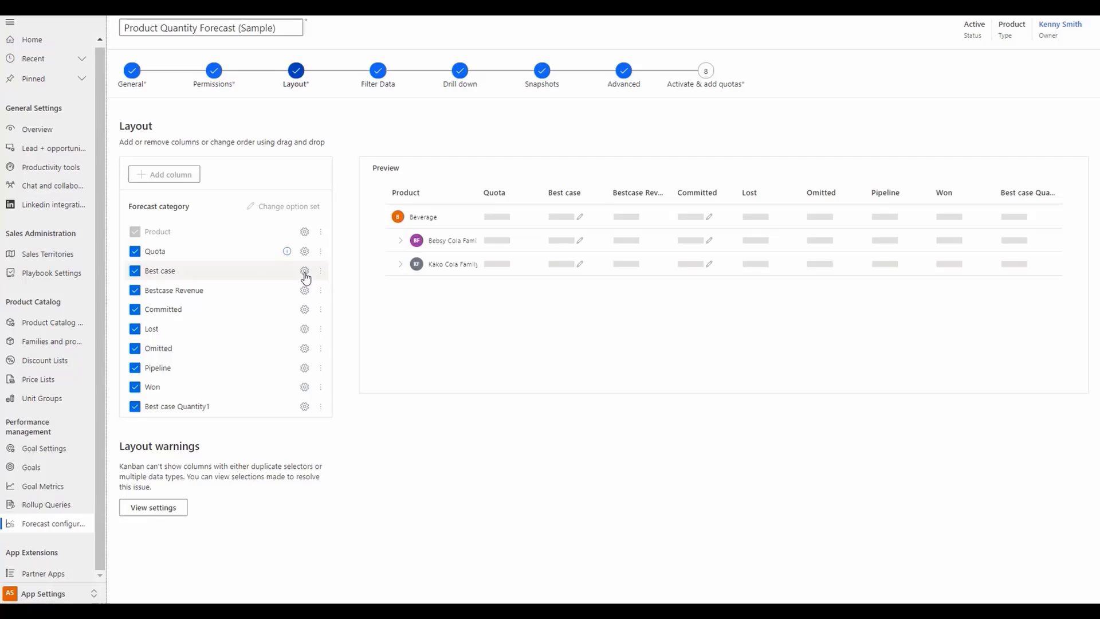
- Rename the Best case column to 'Best case Quantity', save, and open Bestcase Revenue's properties
left_click(305, 272)
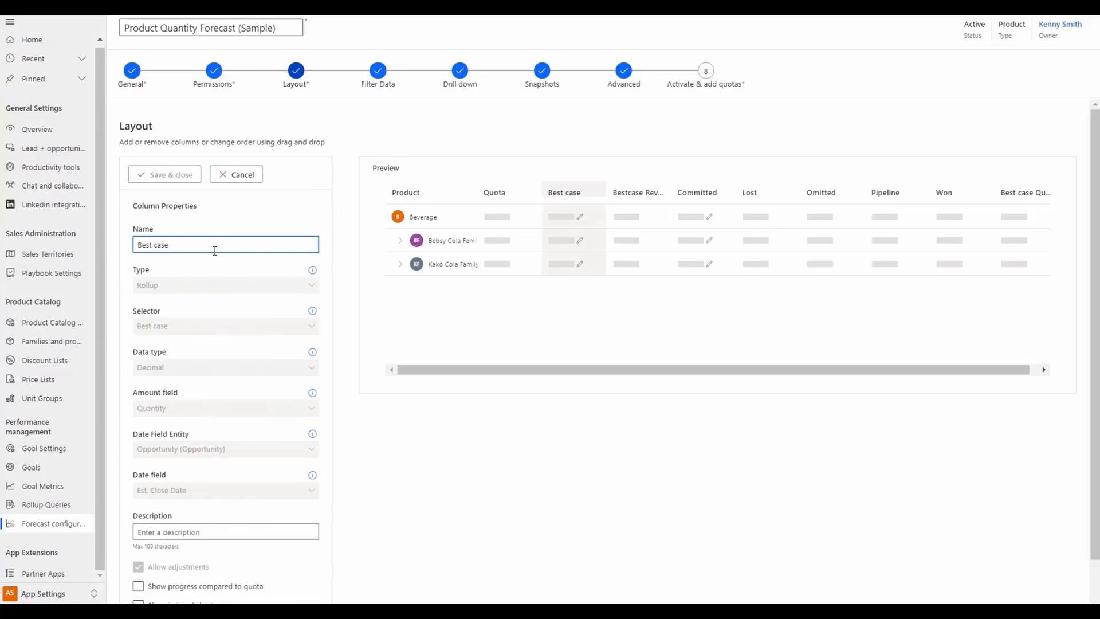
left_click(209, 249)
type("Quan")
type("tity")
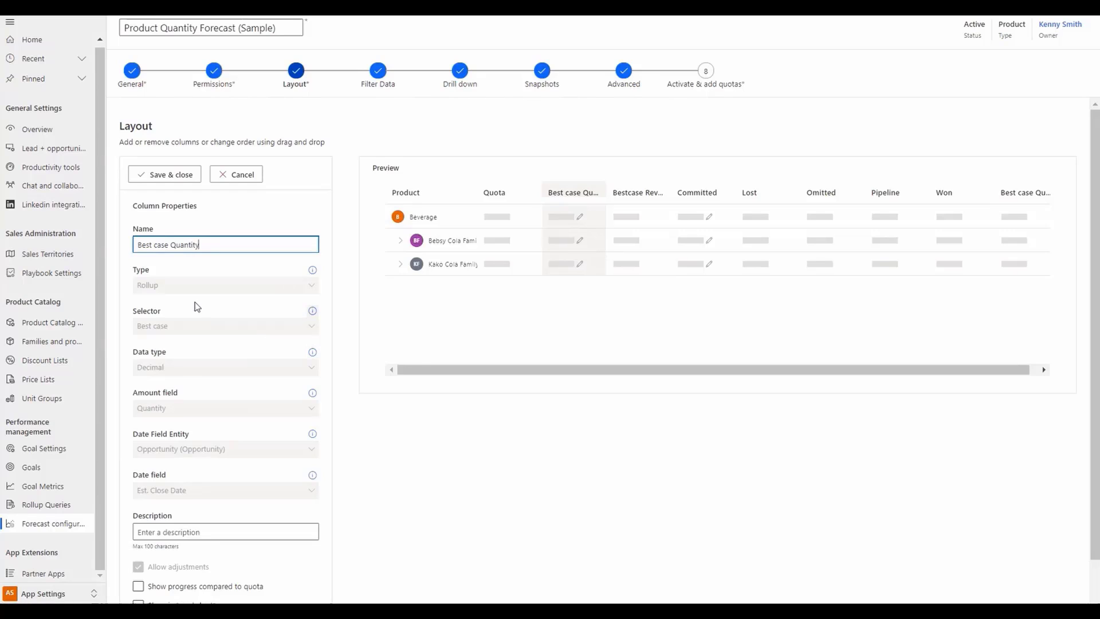
left_click(312, 310)
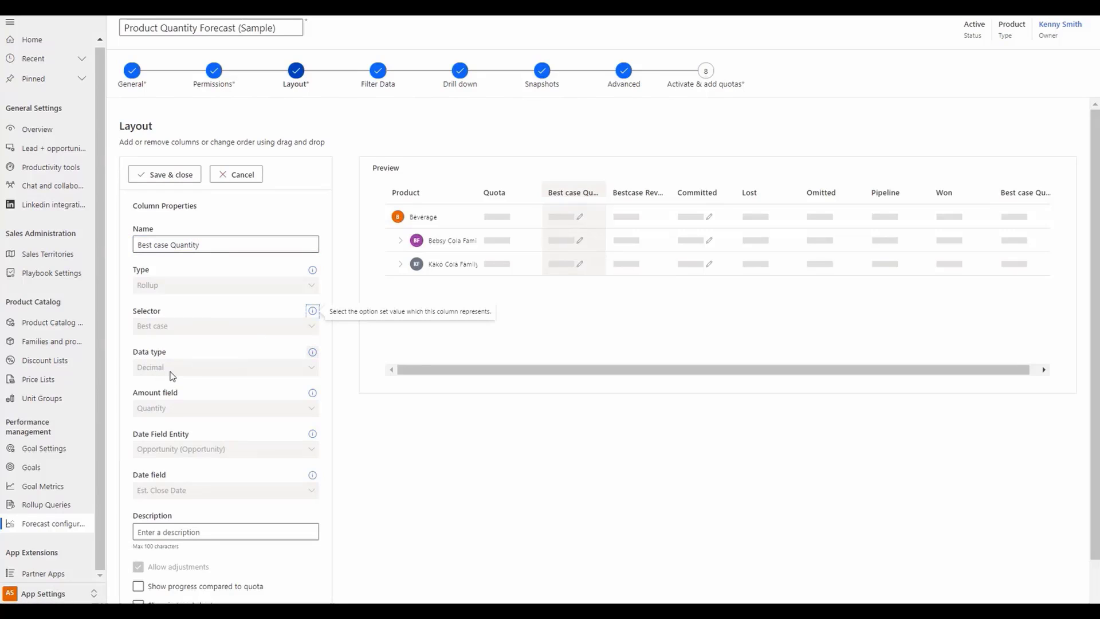
left_click(167, 175)
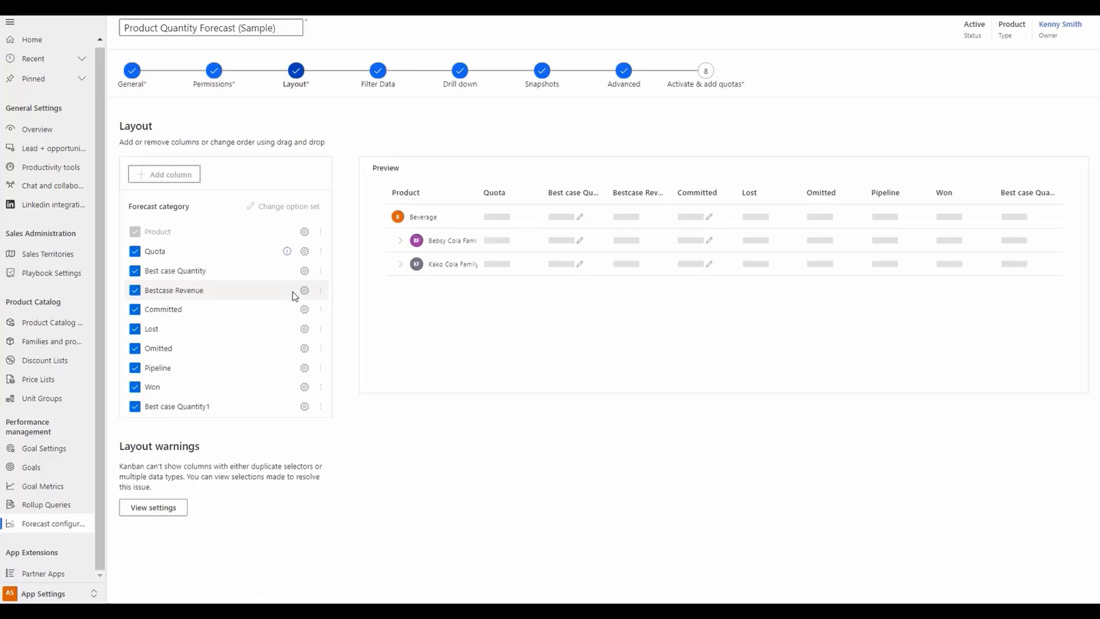
left_click(304, 291)
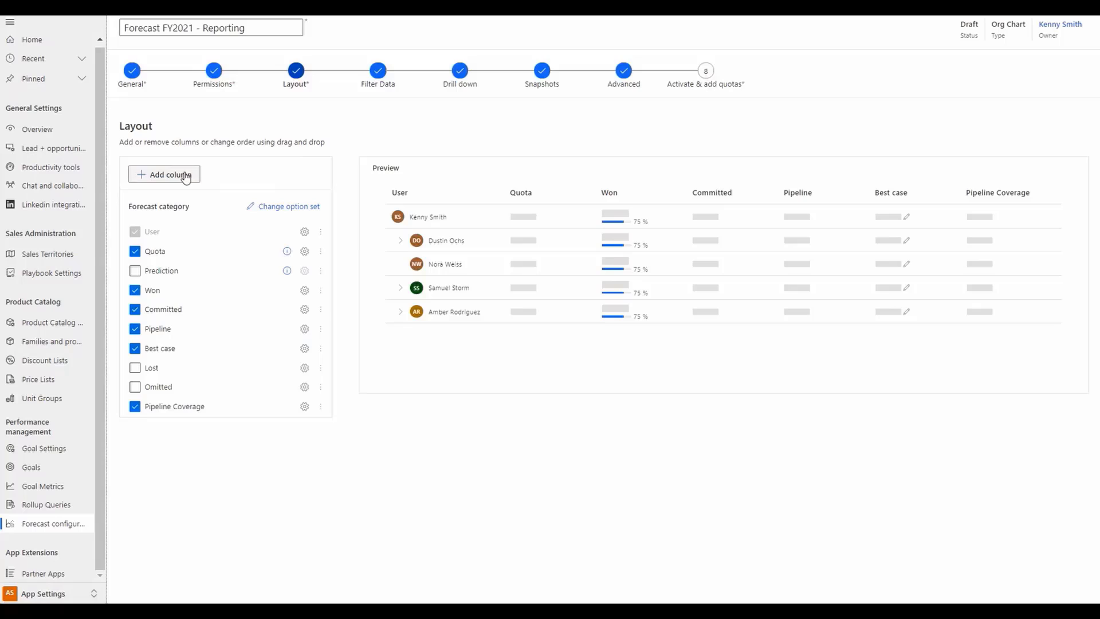
- Add a calculated Currency column 'Committed Forecast' computing won + committed
left_click(186, 174)
left_click(170, 245)
type("Committe")
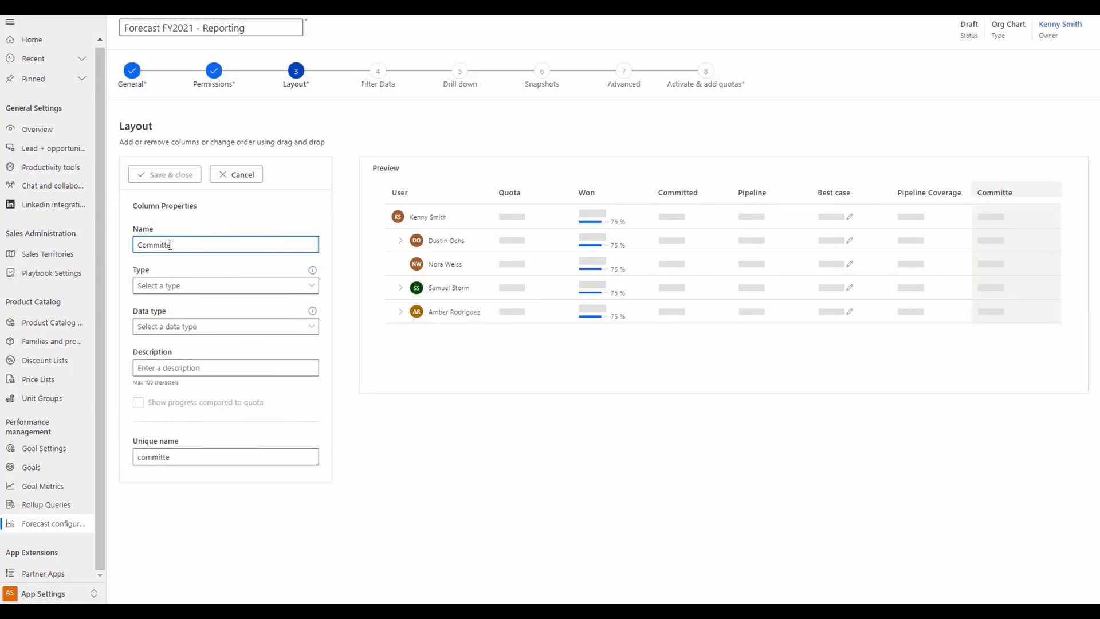
type("d Forecast")
left_click(226, 286)
left_click(184, 320)
left_click(225, 326)
left_click(160, 347)
left_click(180, 366)
type("won +")
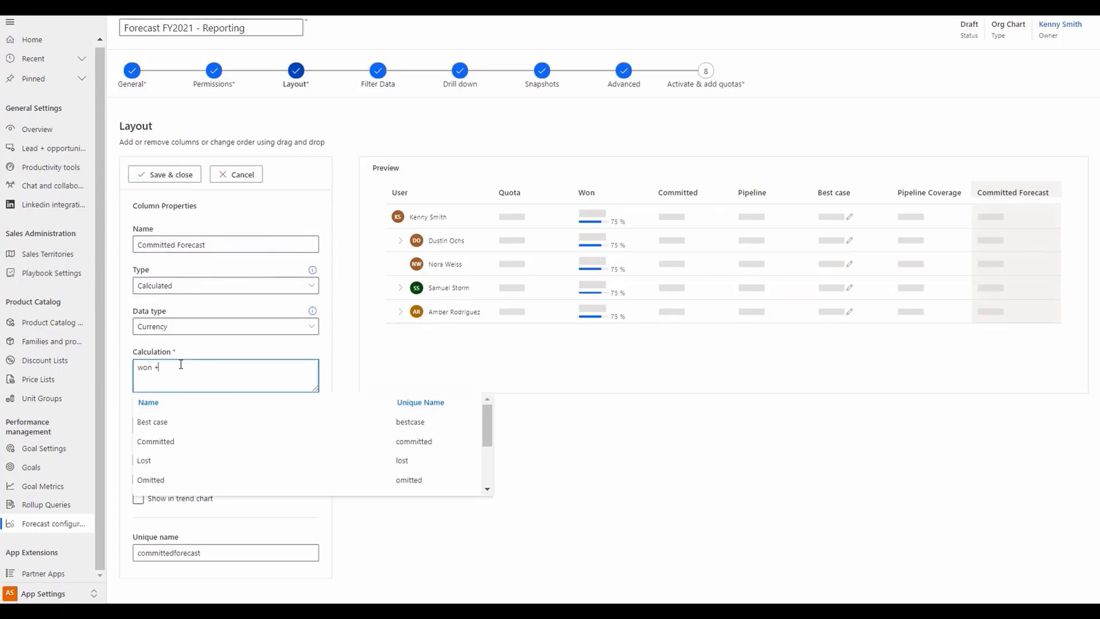
type(" committed")
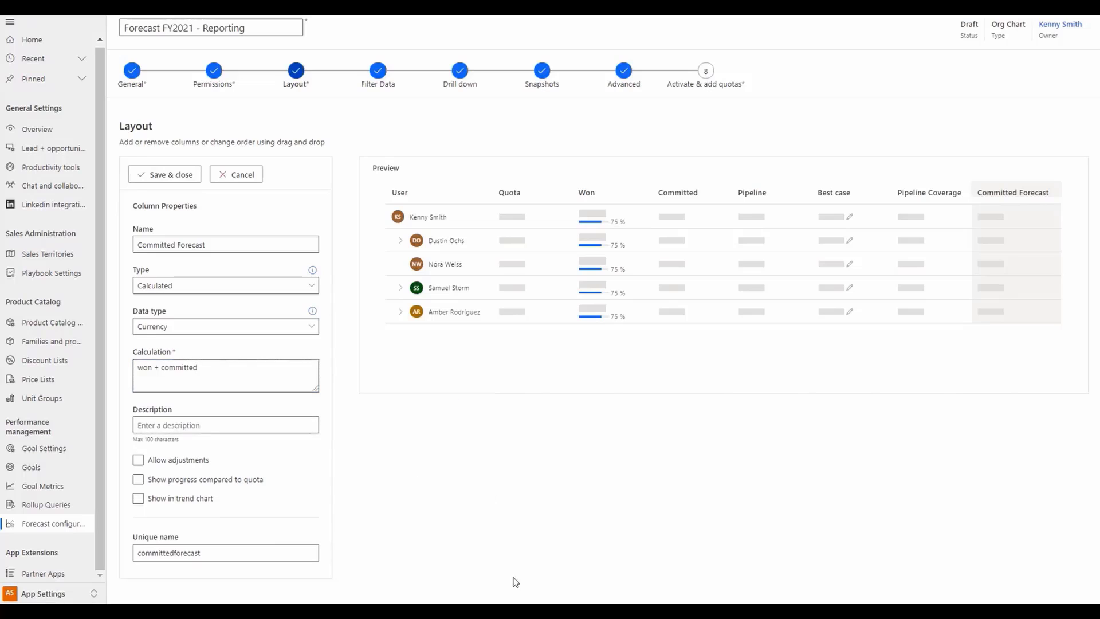
- Allow adjustments and show progress on Committed Forecast, save it, and move it before Won
left_click(138, 461)
left_click(138, 479)
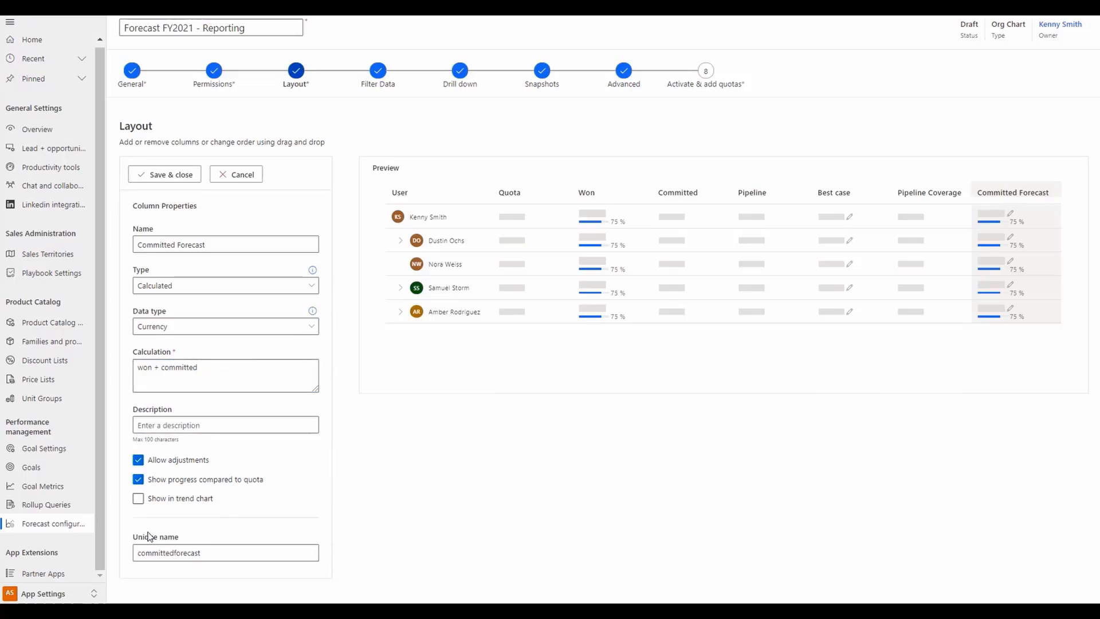
left_click(170, 181)
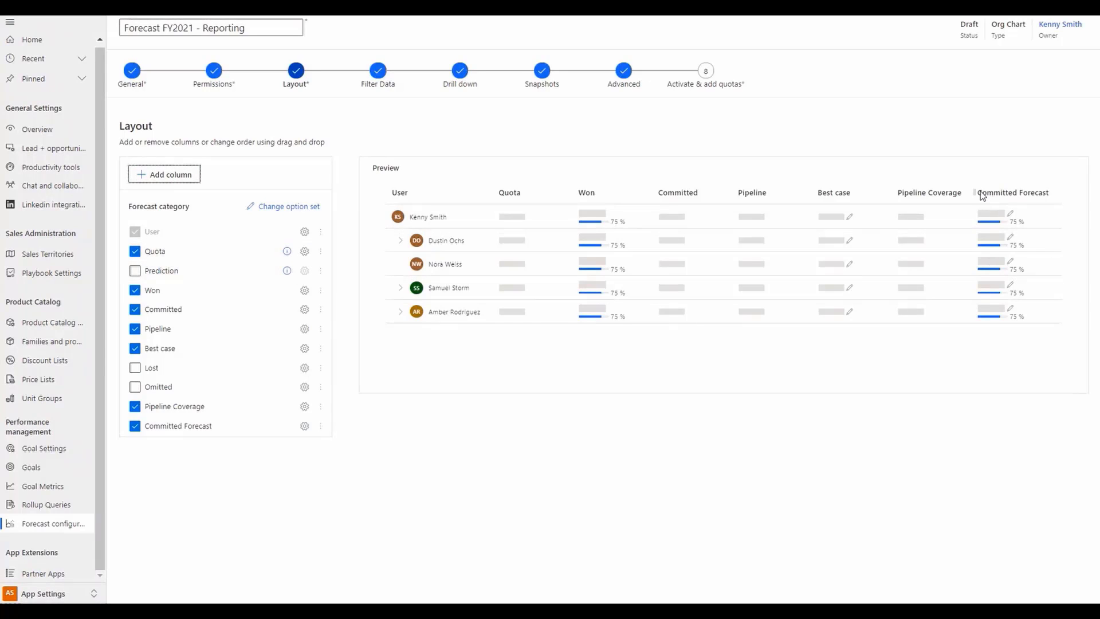
left_click_drag(987, 194, 599, 198)
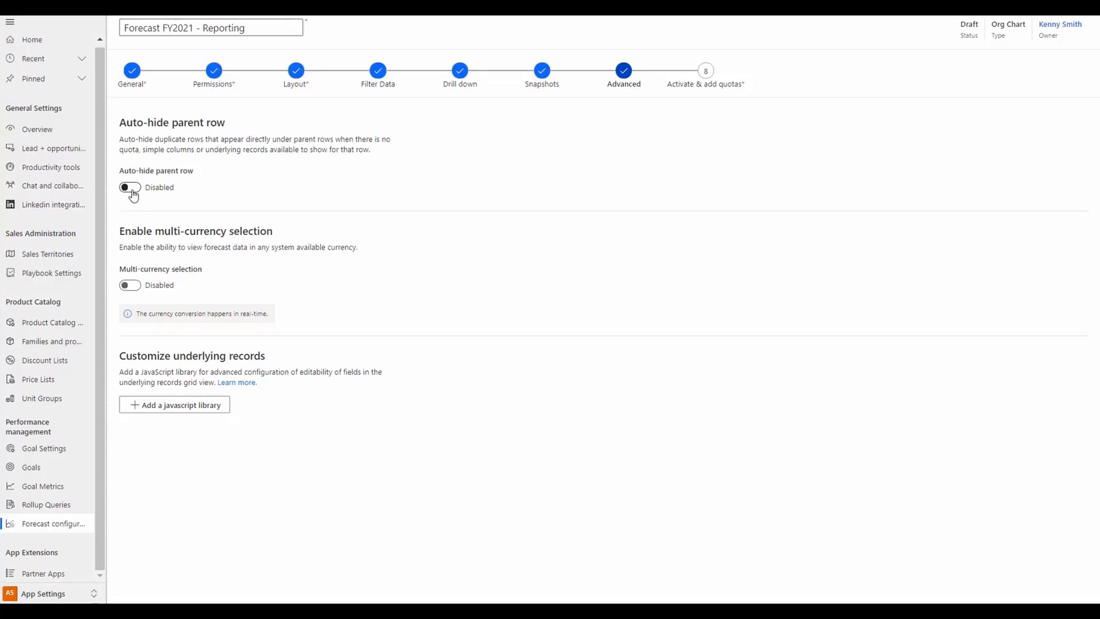
- Turn on Auto-hide parent row and Multi-currency selection
left_click(132, 191)
left_click(131, 285)
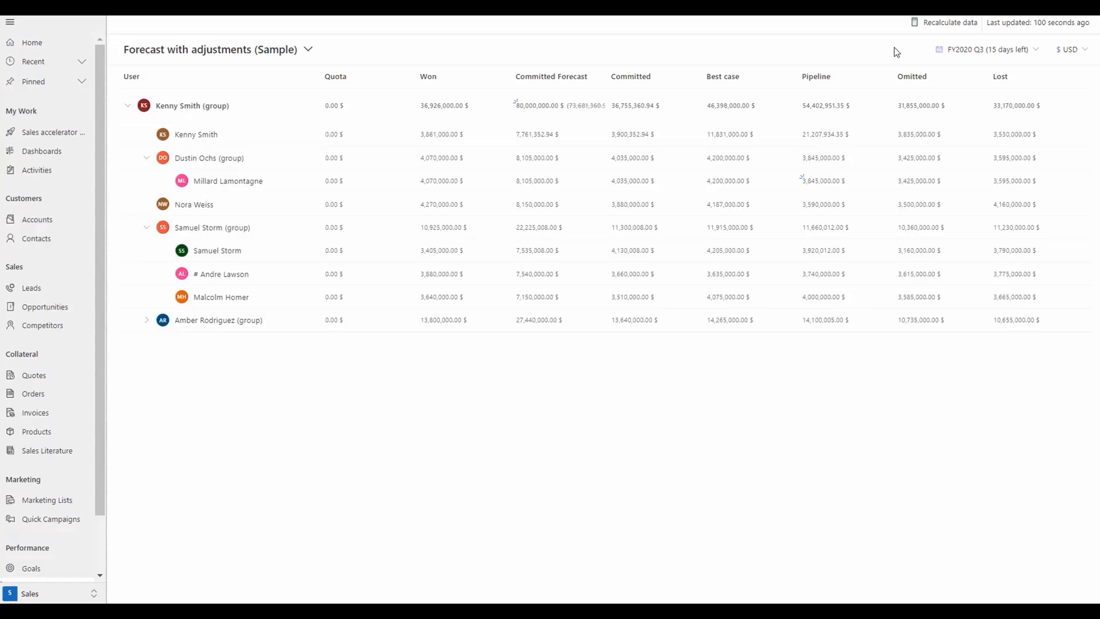
- Switch the forecast grid's display currency from USD to EUR
left_click(1080, 58)
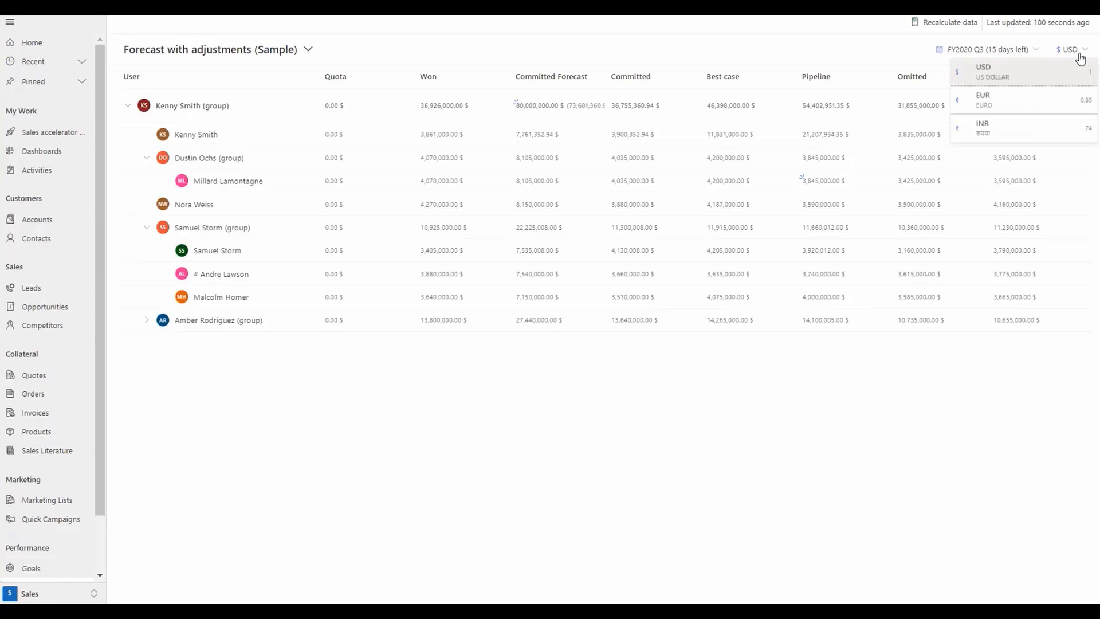
left_click(786, 66)
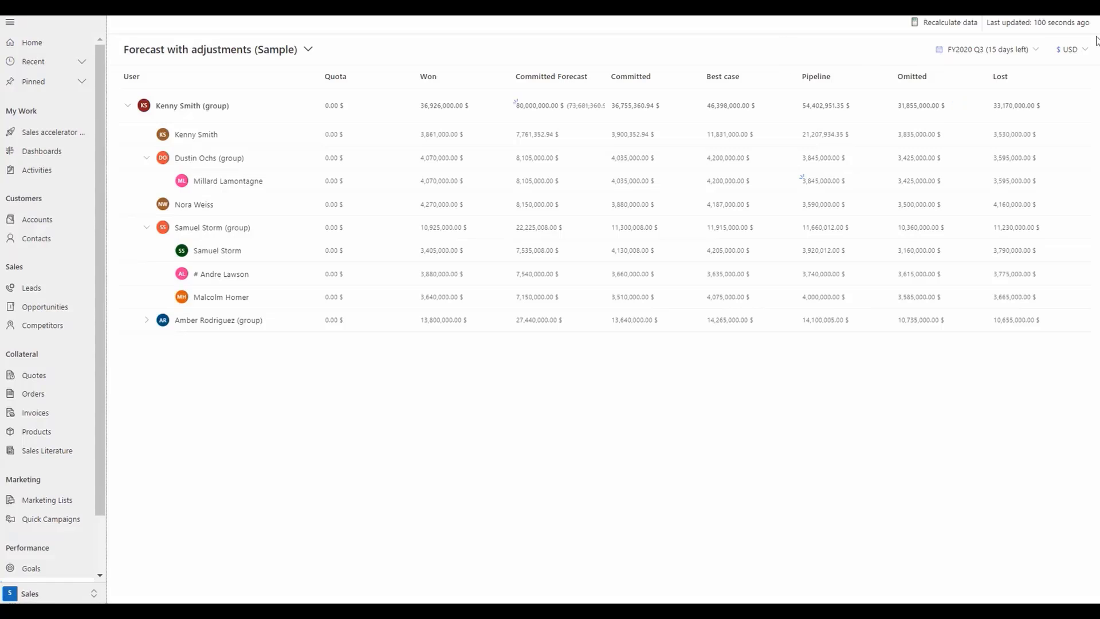
left_click(1069, 49)
left_click(989, 102)
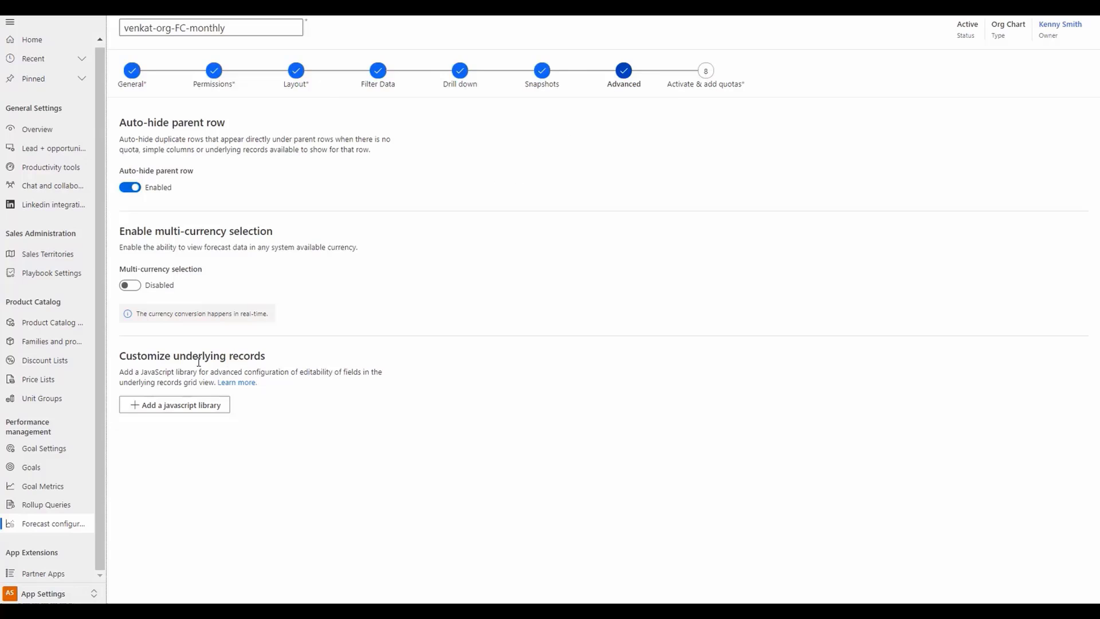
- Start adding a JavaScript library to control underlying-record editability
left_click(176, 406)
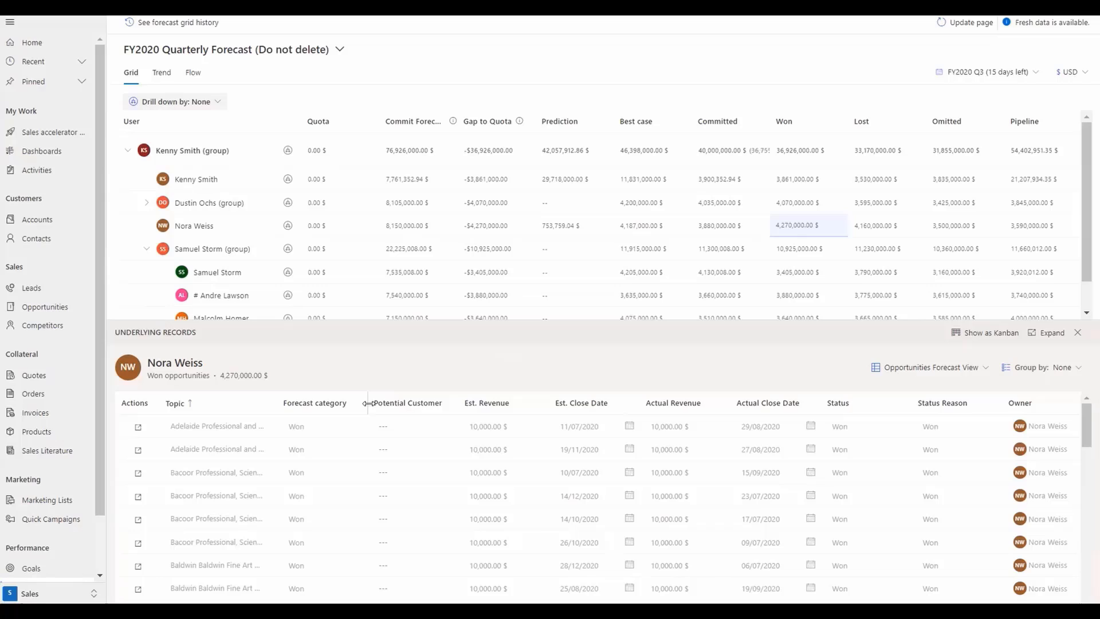
- Narrow the Forecast category and Status columns, list the rep's Best case deals, and edit the first close date
left_click_drag(368, 408, 298, 405)
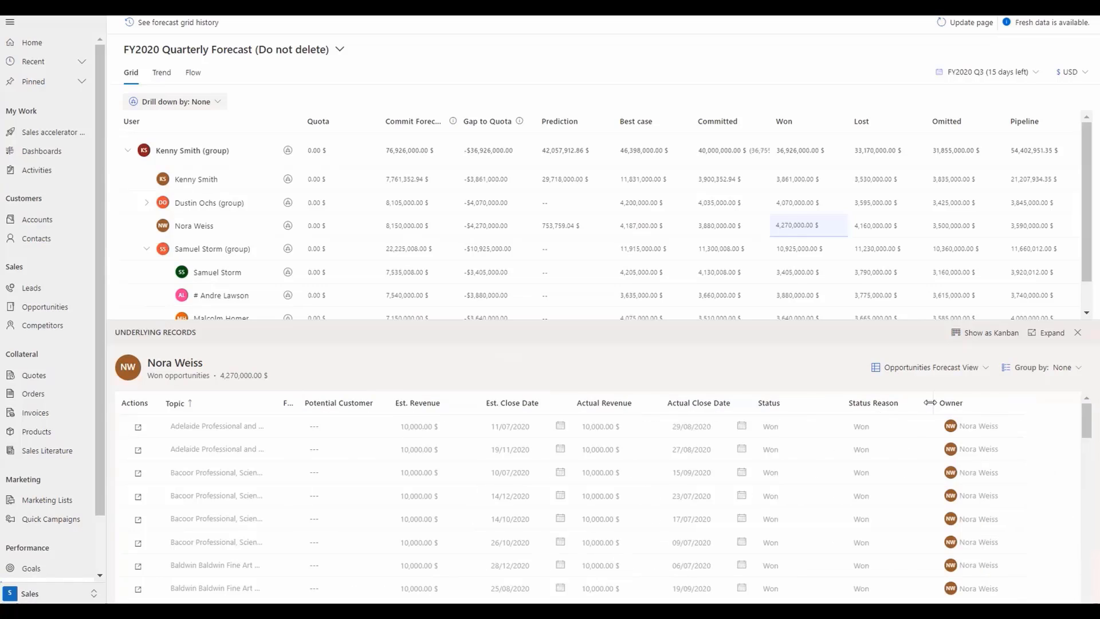
left_click_drag(928, 406, 862, 404)
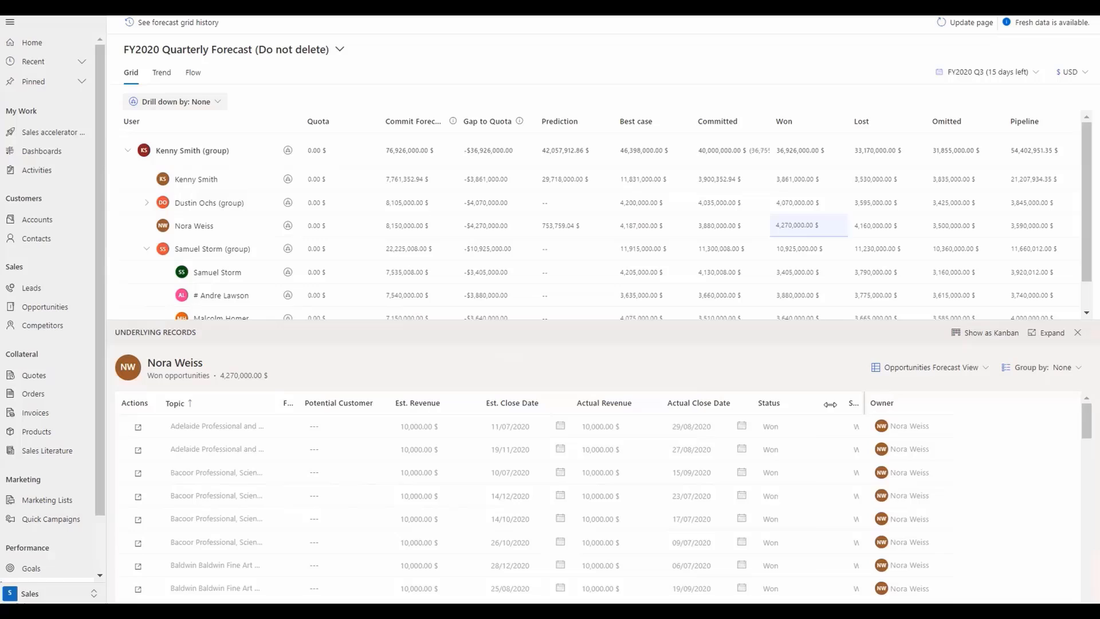
left_click(639, 229)
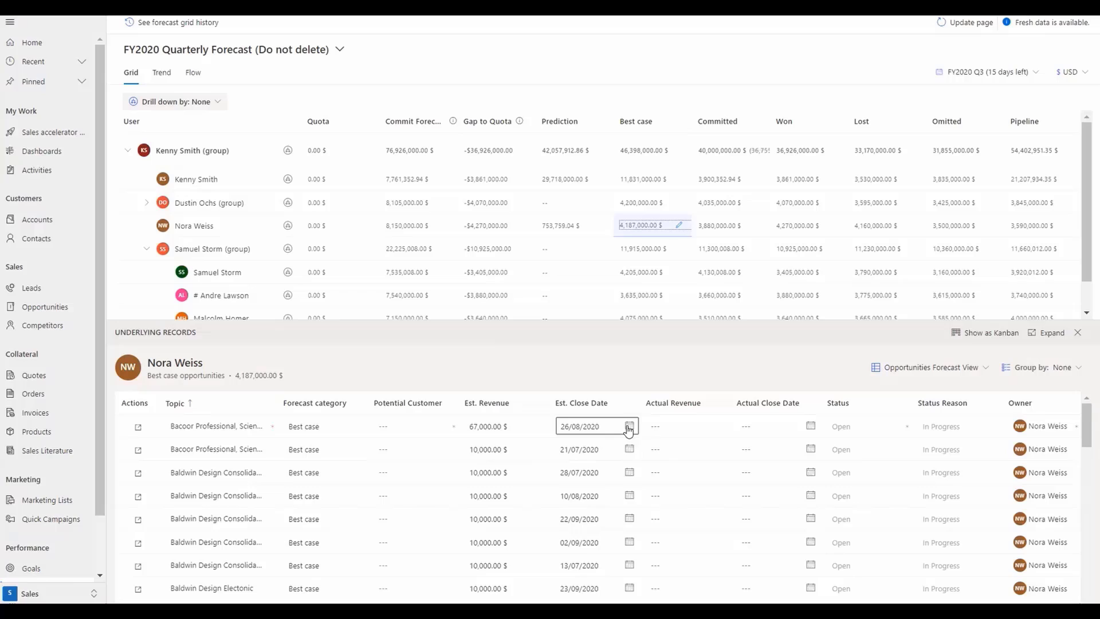
left_click(629, 427)
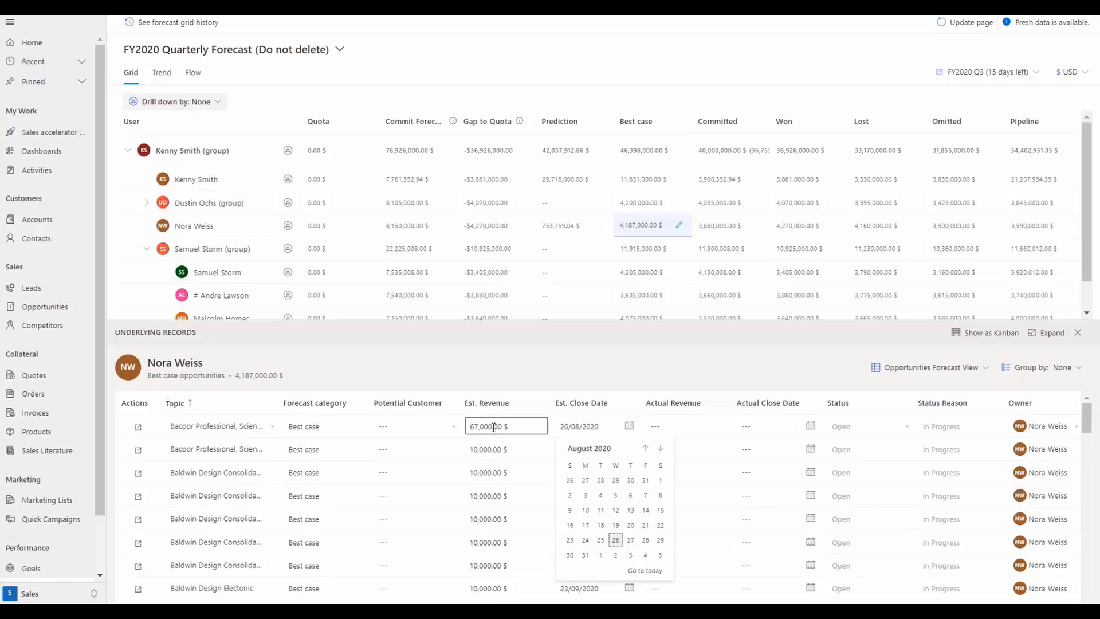